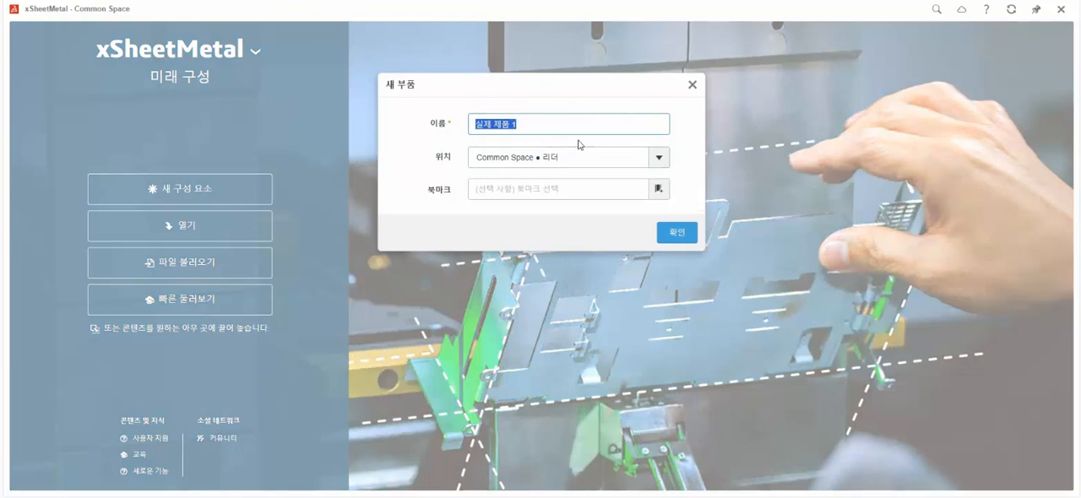
Name the new part 핸드폰 거치대 and create it.
{"action": "type", "text": "헬"}
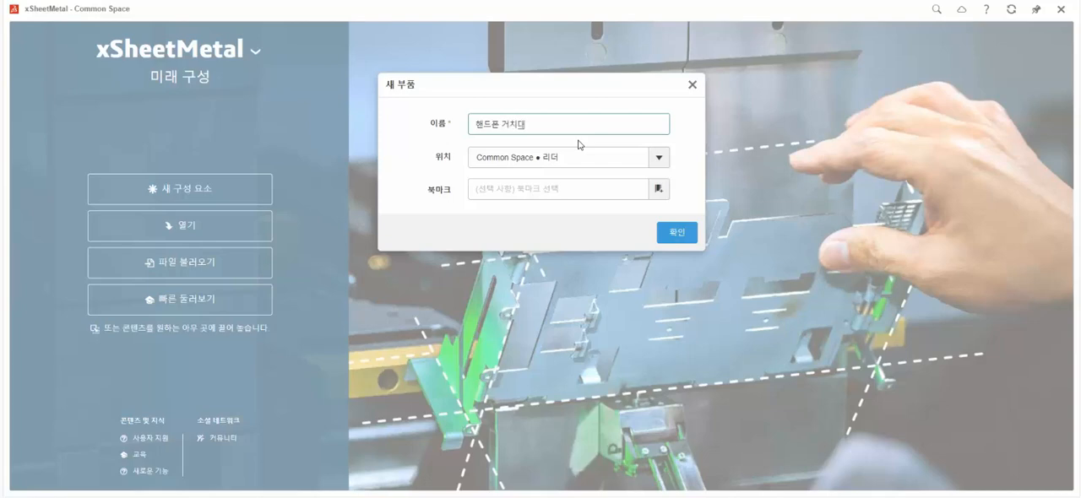
{"action": "left_click", "coordinate": [678, 233]}
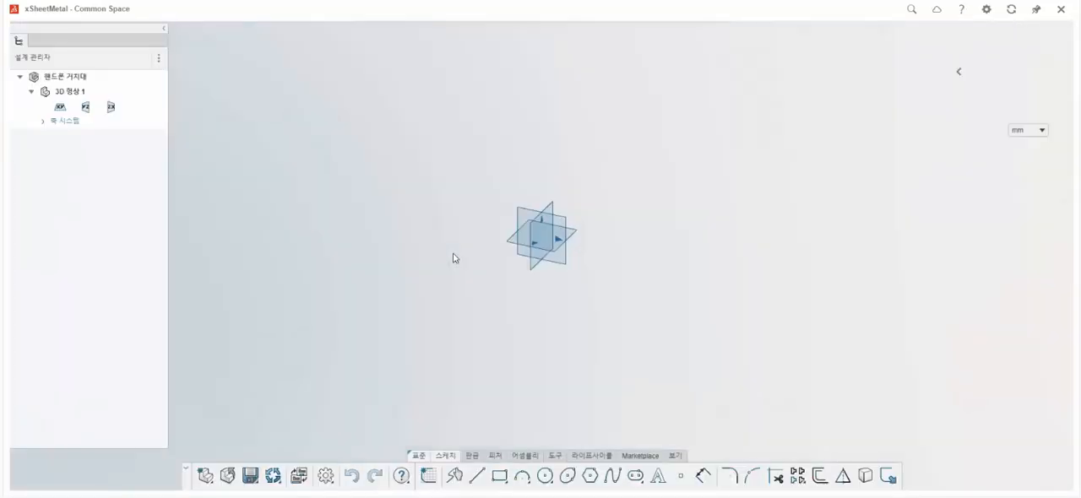
Sketch a rectangle centred on the origin of the XY plane, 100 mm along X and 50 mm along Y, and finish the sketch.
{"action": "left_click", "coordinate": [577, 236]}
{"action": "left_click", "coordinate": [429, 476]}
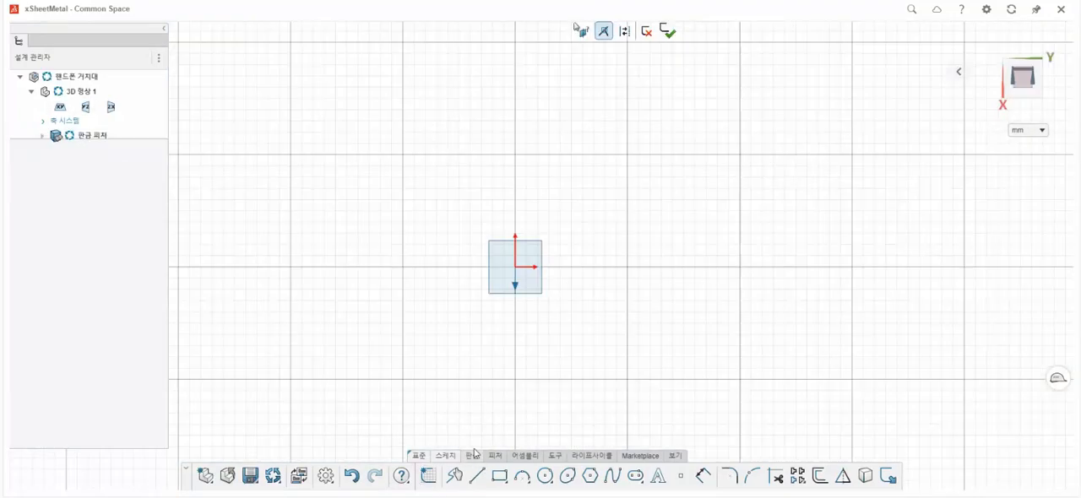
{"action": "left_click", "coordinate": [503, 478]}
{"action": "left_click", "coordinate": [538, 396]}
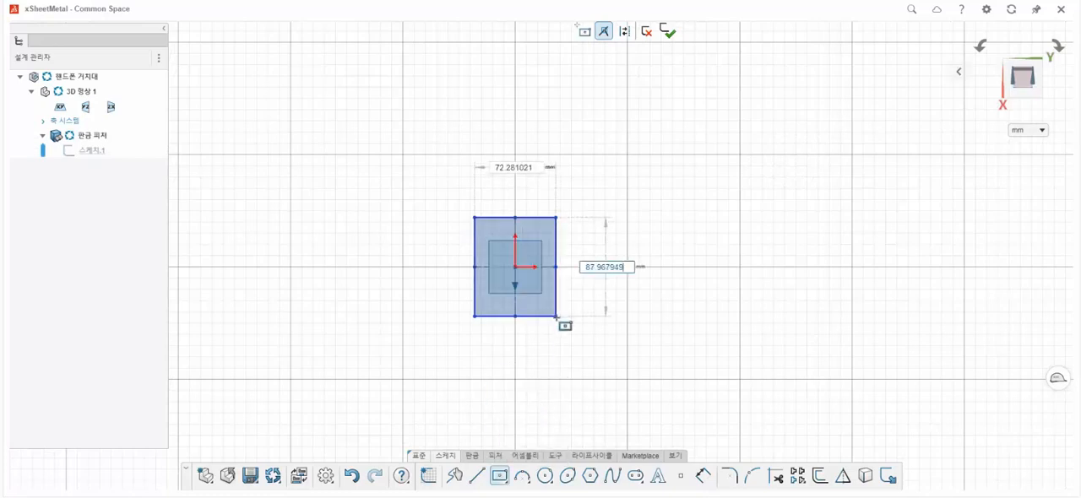
{"action": "type", "text": "100"}
{"action": "key", "text": "Tab"}
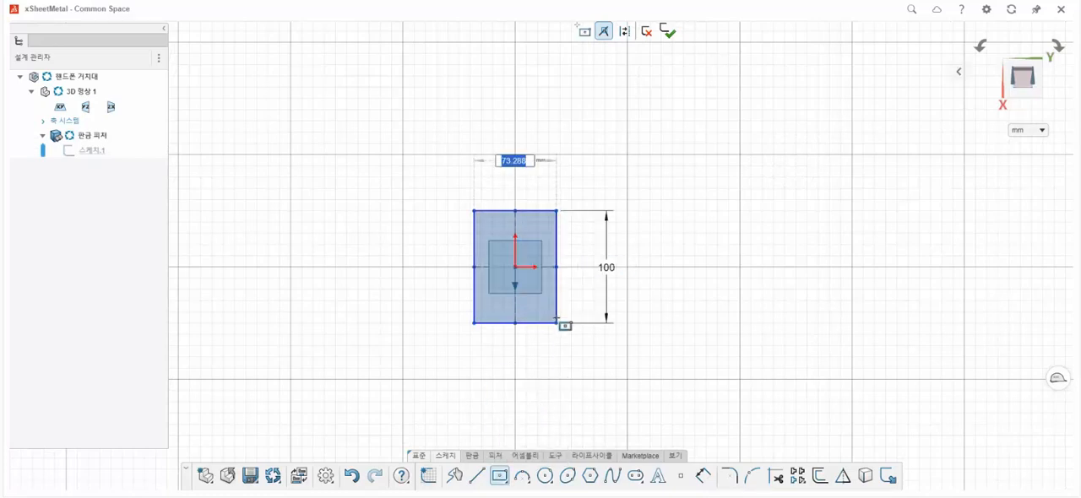
{"action": "type", "text": "50"}
{"action": "key", "text": "Return"}
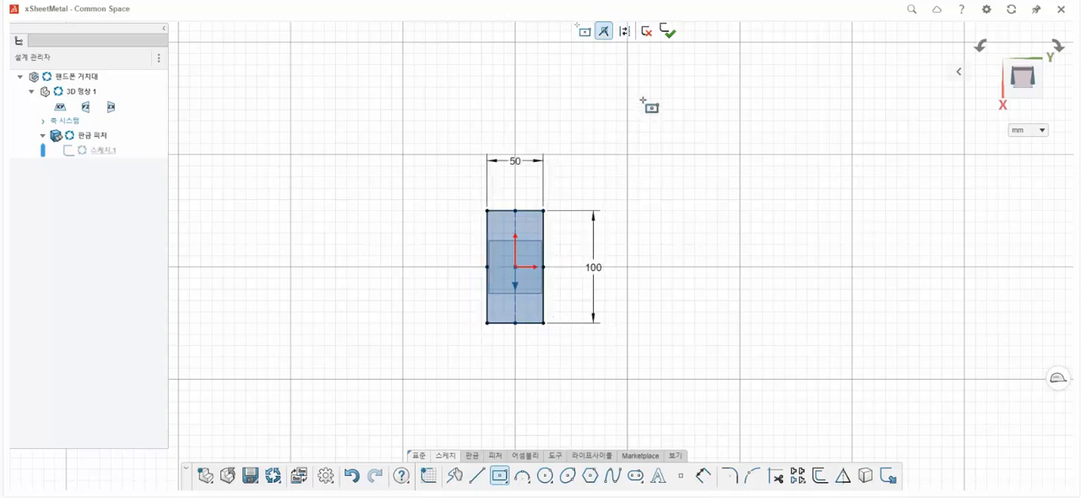
{"action": "left_click", "coordinate": [669, 36]}
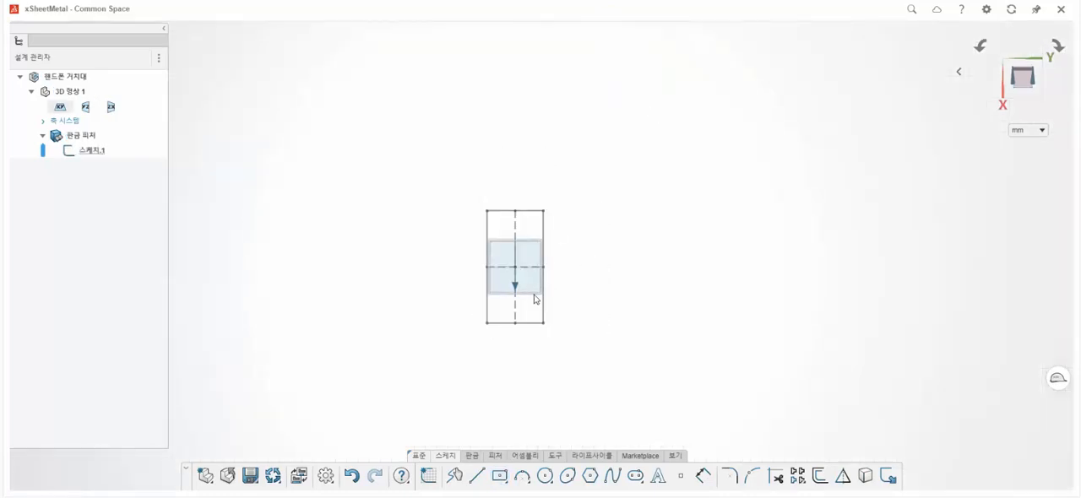
Create a base wall from the rectangle sketch with 2 mm thickness, 0.8 mm bend radius and DIN calculation for the K-factor.
{"action": "left_click", "coordinate": [472, 456]}
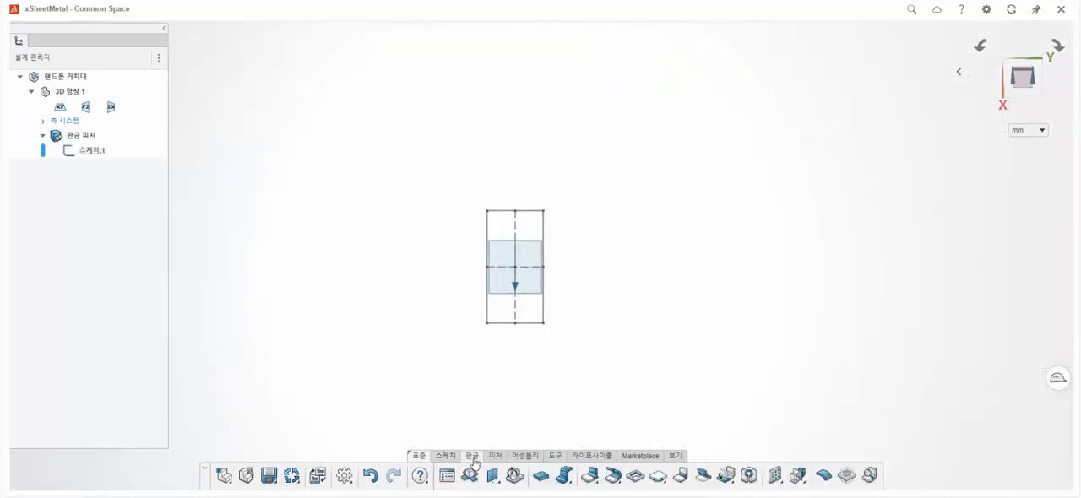
{"action": "left_click", "coordinate": [549, 482]}
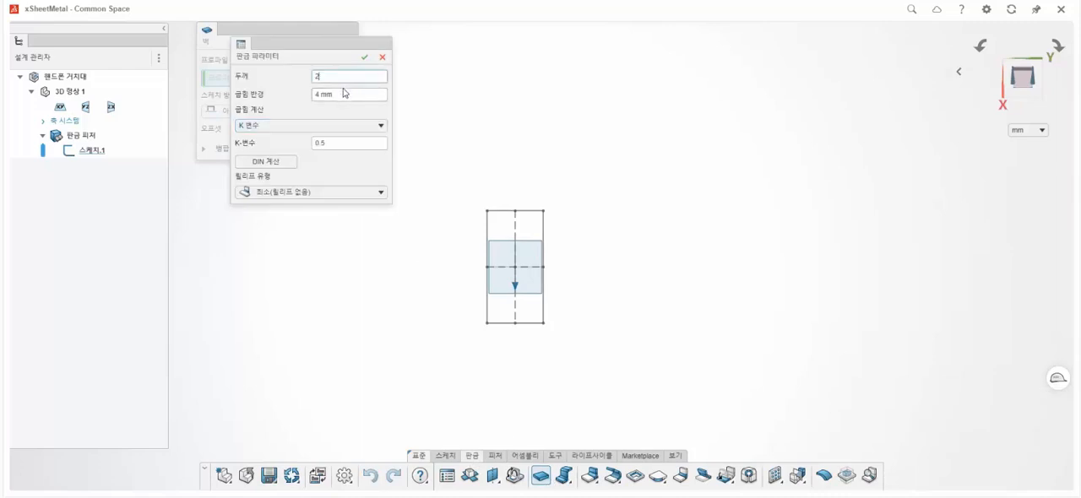
{"action": "key", "text": "Tab"}
{"action": "left_click", "coordinate": [276, 163]}
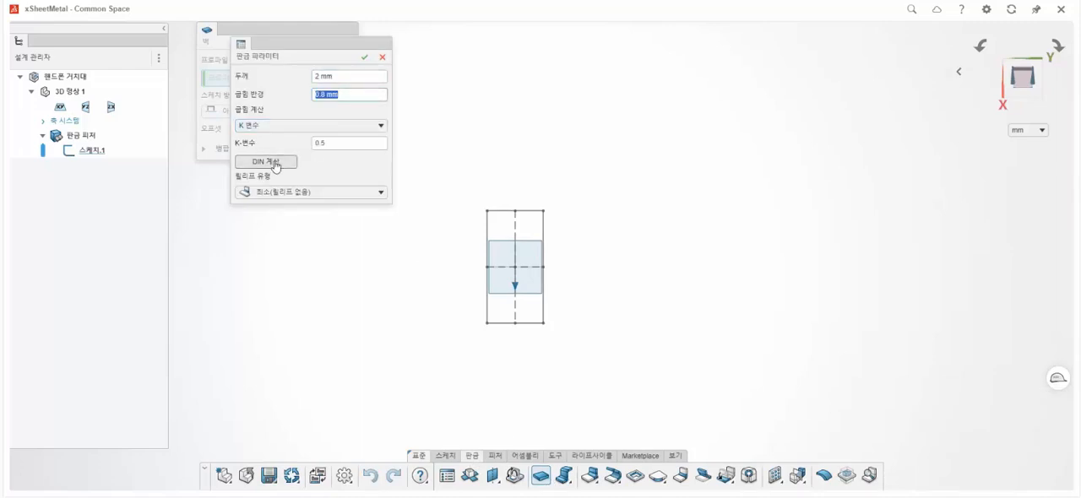
{"action": "left_click", "coordinate": [364, 58]}
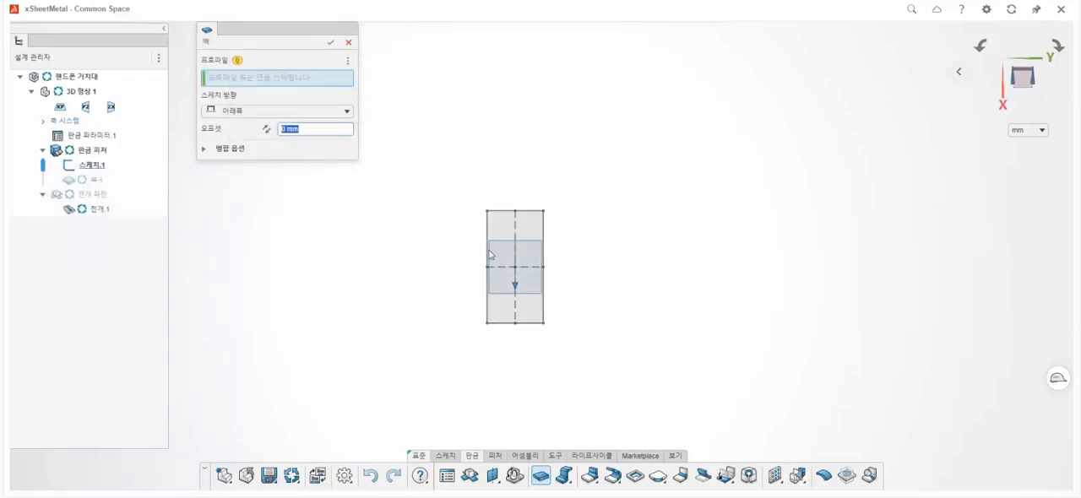
{"action": "left_click", "coordinate": [507, 231]}
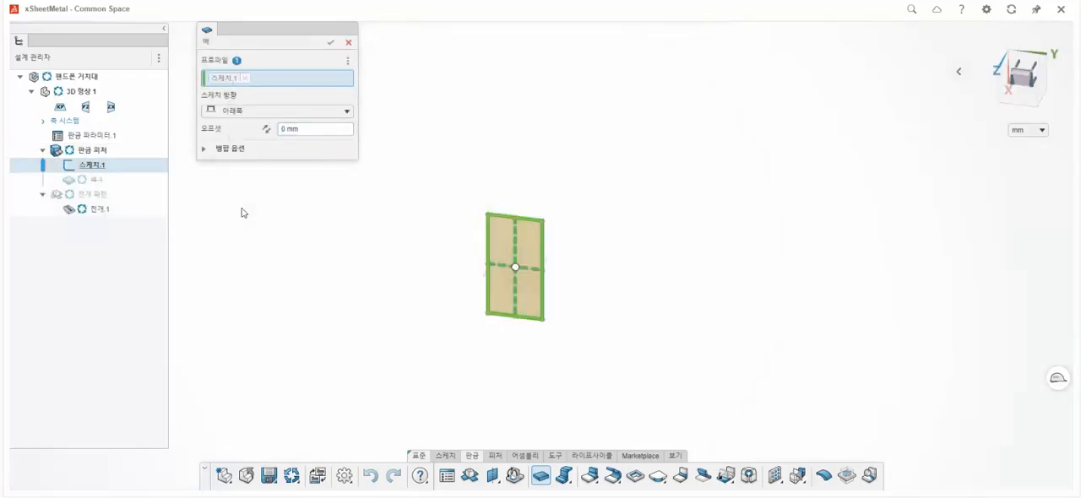
{"action": "left_click", "coordinate": [330, 47]}
Start a flange on a short end edge of the base wall, using the outer angle type (외부 각도) and the reversed feature direction.
{"action": "middle_click_drag", "start_coordinate": [533, 254], "coordinate": [479, 221]}
{"action": "scroll", "coordinate": [479, 221], "scroll_direction": "up", "scroll_amount": 2}
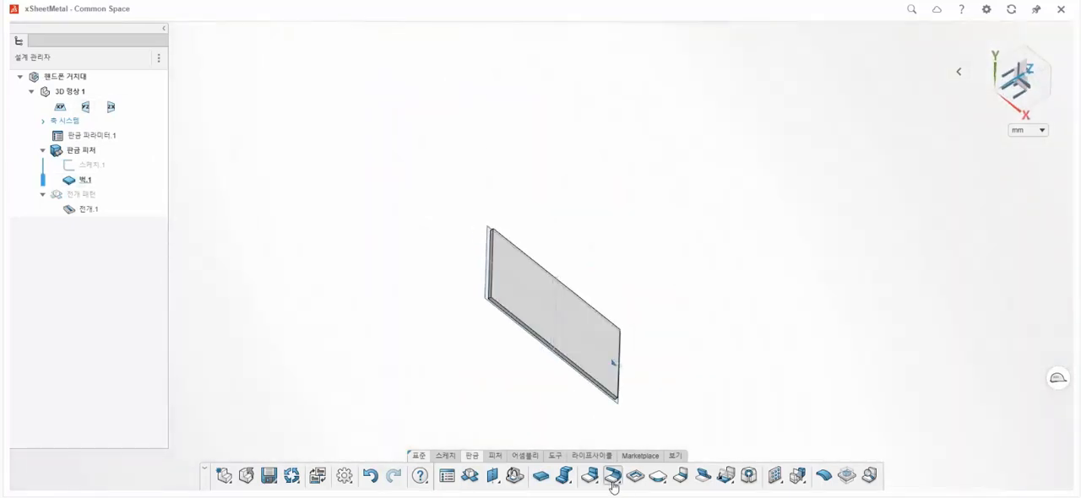
{"action": "scroll", "coordinate": [533, 302], "scroll_direction": "up", "scroll_amount": 2}
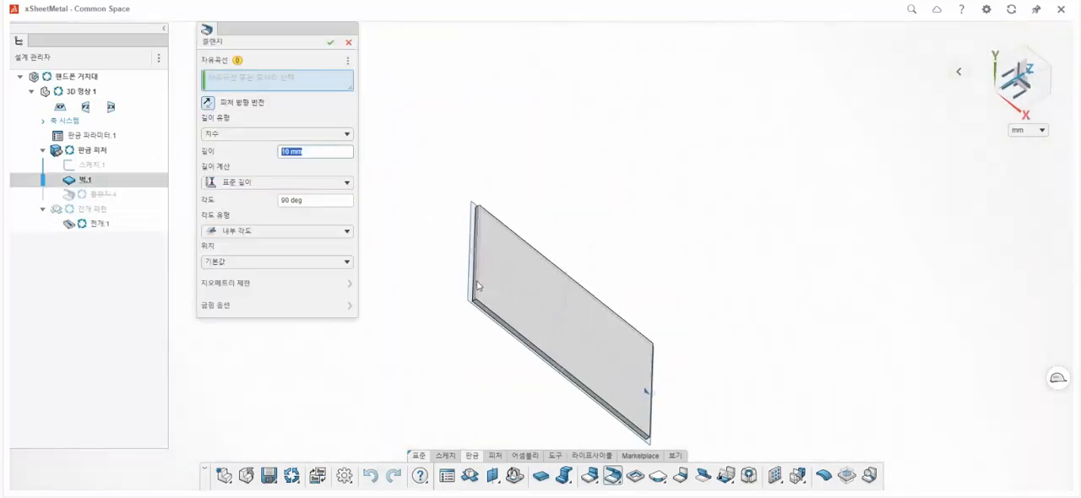
{"action": "left_click", "coordinate": [477, 286]}
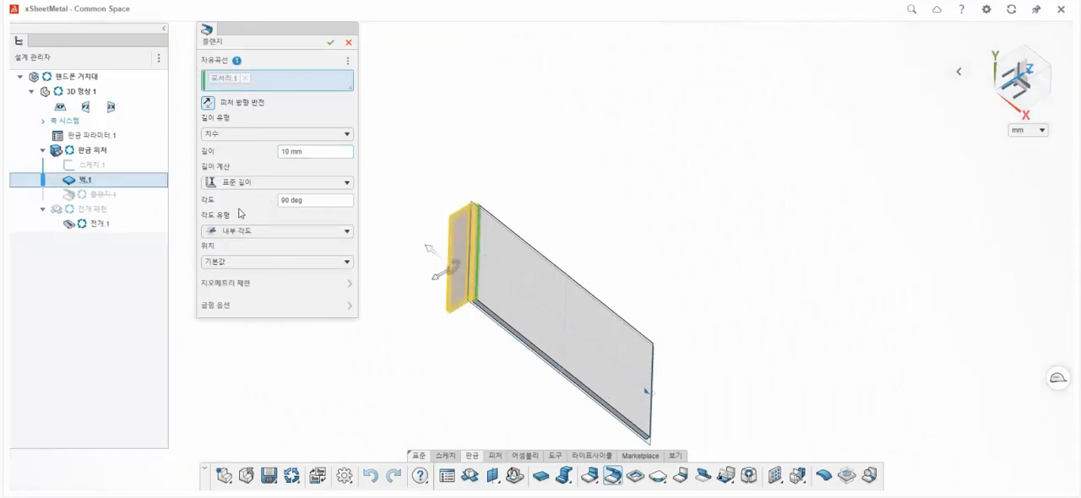
{"action": "left_click", "coordinate": [223, 230]}
{"action": "left_click", "coordinate": [241, 257]}
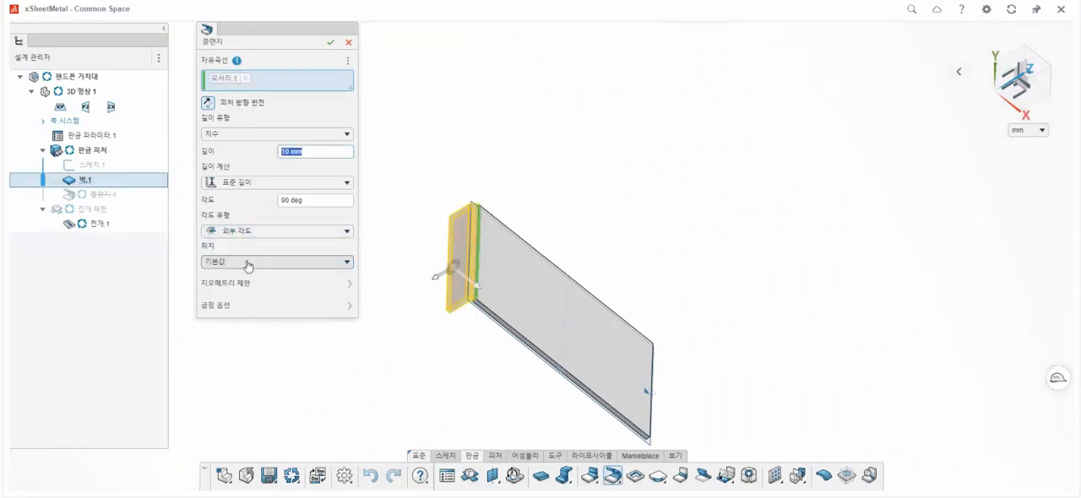
{"action": "left_click", "coordinate": [209, 105]}
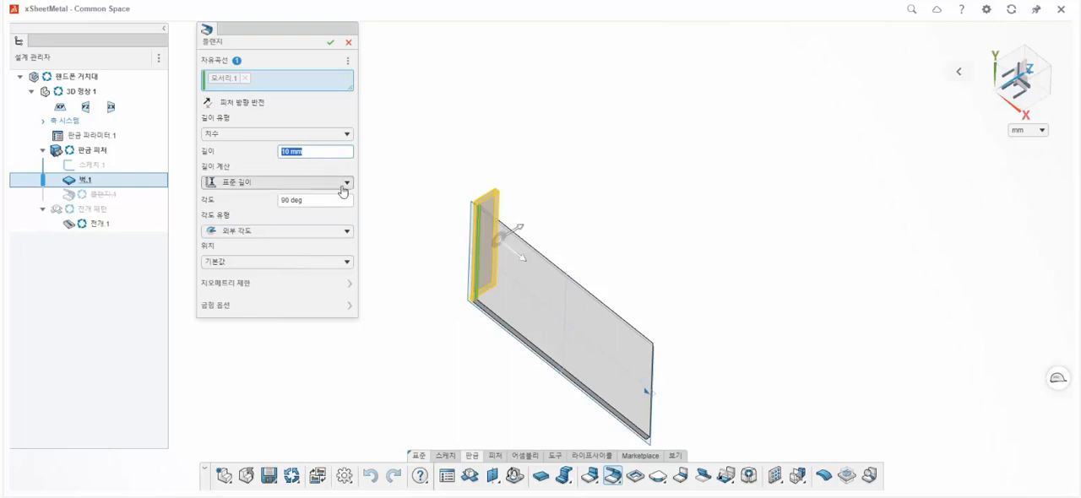
Set the flange's angle to 110 degrees and its length to 100 mm.
{"action": "left_click", "coordinate": [320, 202]}
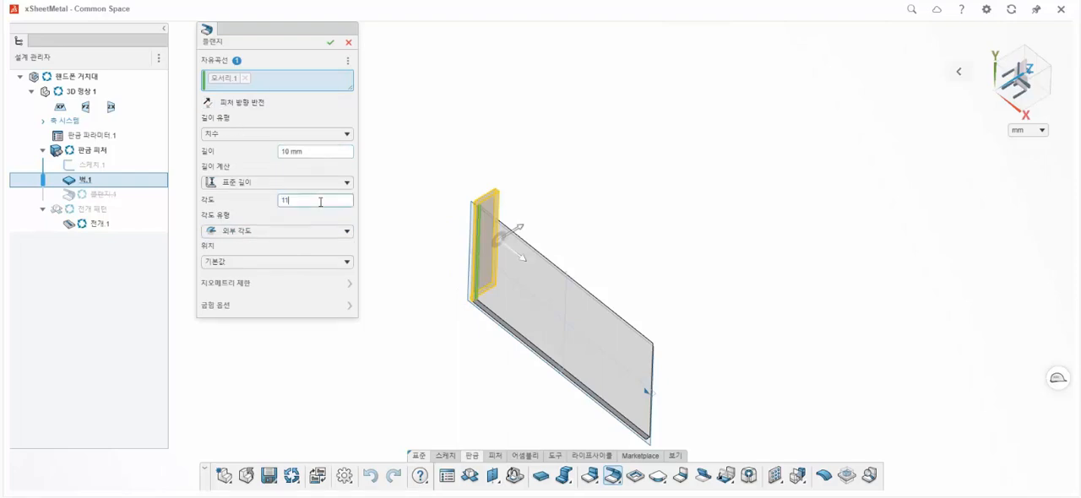
{"action": "type", "text": "110"}
{"action": "key", "text": "Return"}
{"action": "middle_click_drag", "start_coordinate": [476, 288], "coordinate": [473, 258]}
{"action": "left_click", "coordinate": [317, 153]}
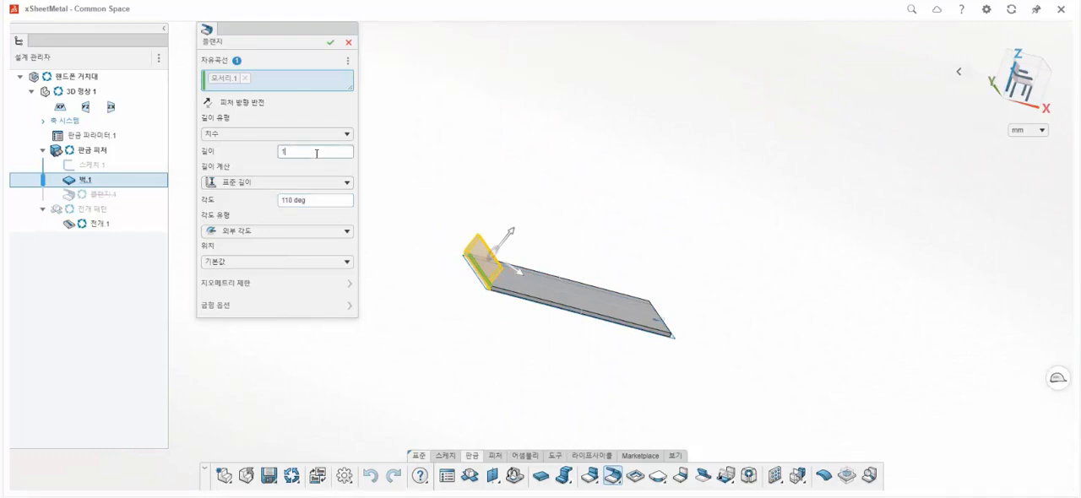
{"action": "key", "text": "Return"}
Set the 100 mm flange's position to 잘라내기 지지대, check its bend options and create the flange.
{"action": "left_click", "coordinate": [278, 265]}
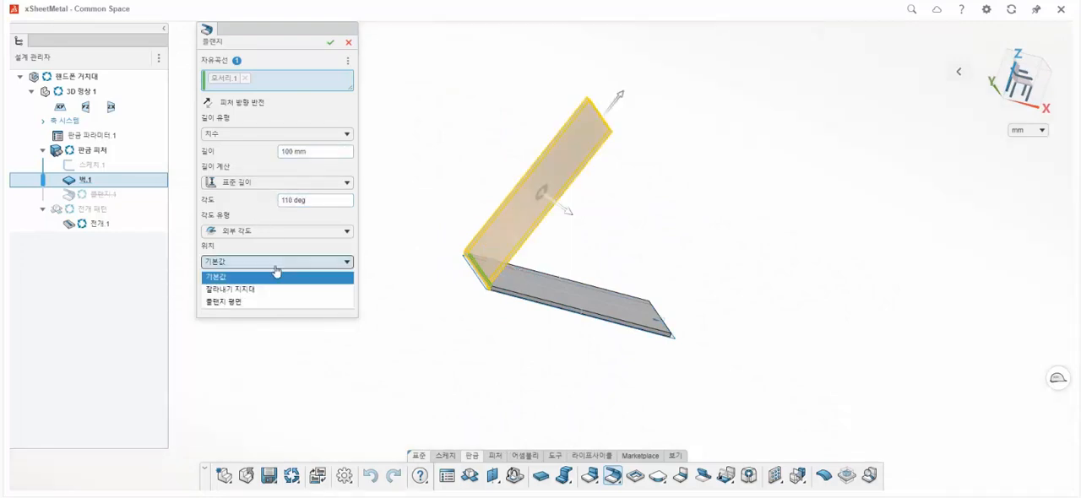
{"action": "left_click", "coordinate": [277, 291]}
{"action": "middle_click_drag", "start_coordinate": [507, 287], "coordinate": [553, 299]}
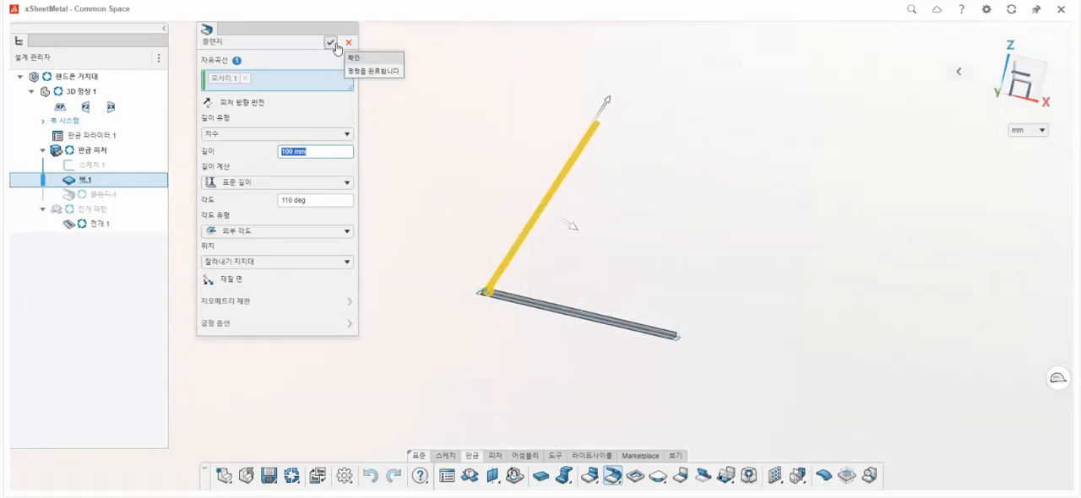
{"action": "left_click", "coordinate": [351, 325]}
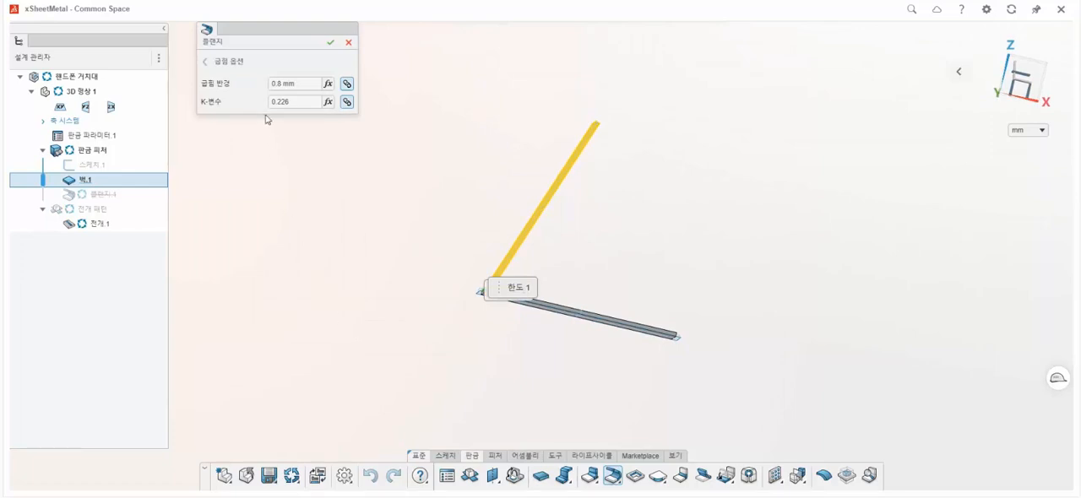
{"action": "left_click", "coordinate": [208, 62]}
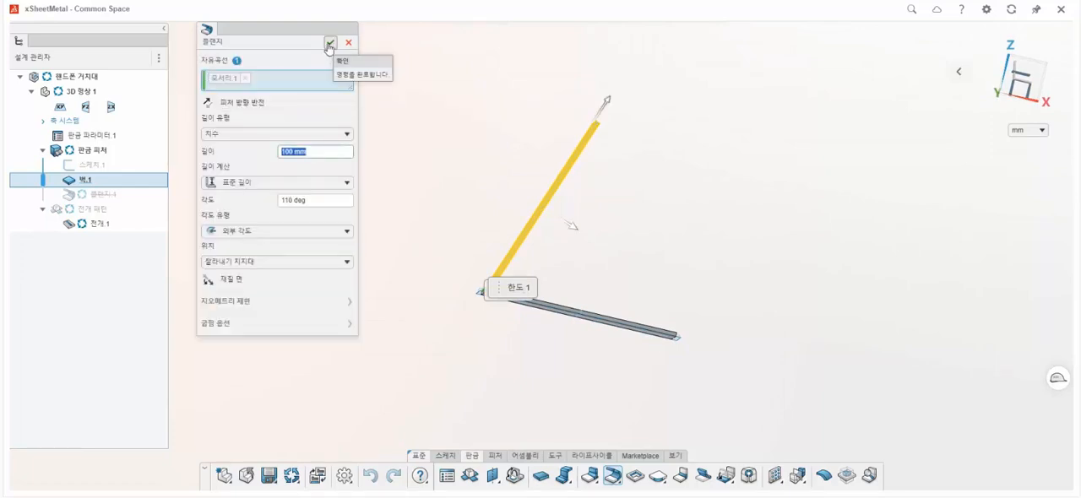
{"action": "left_click", "coordinate": [330, 44]}
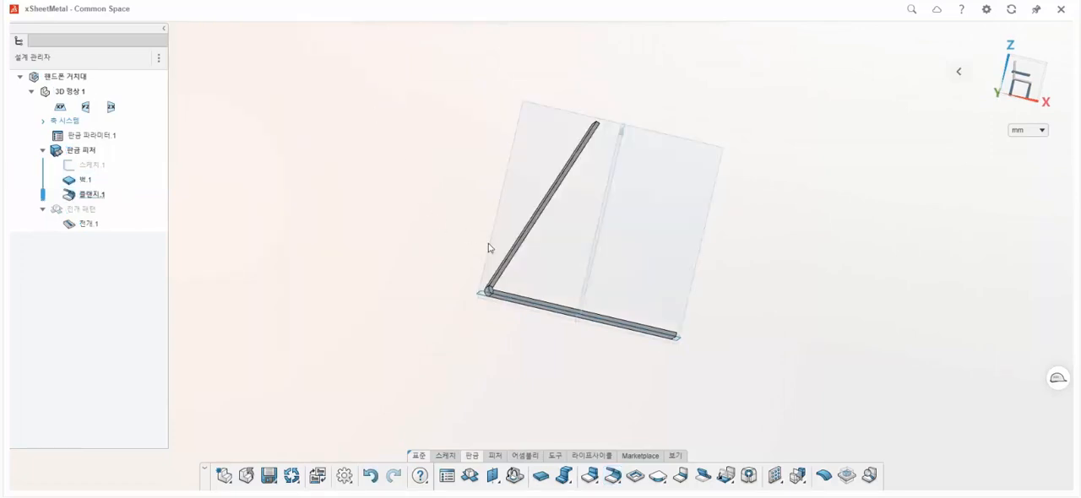
Start a second flange on the upper end edge of the slanted flange, with a 130 degree angle and 70 mm length.
{"action": "middle_click_drag", "start_coordinate": [514, 262], "coordinate": [498, 287]}
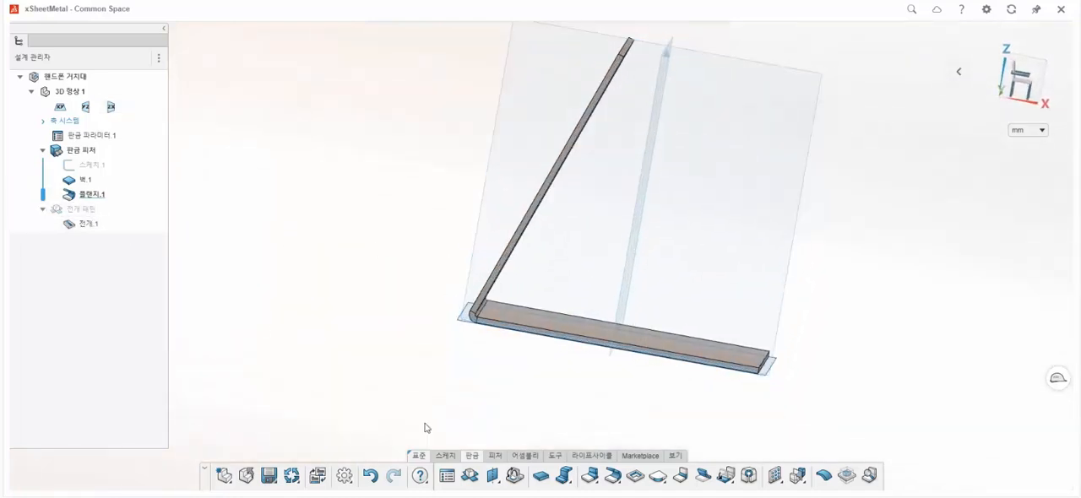
{"action": "left_click", "coordinate": [614, 477]}
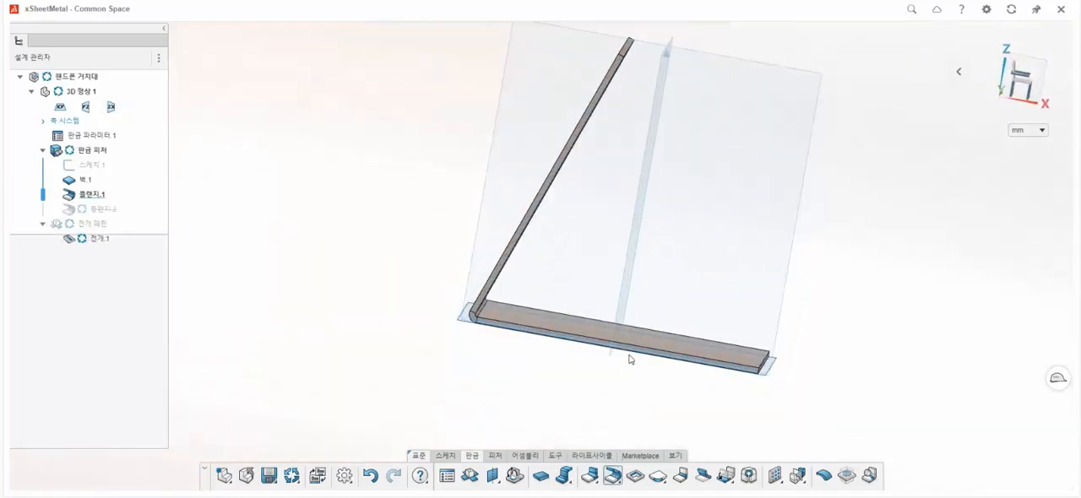
{"action": "middle_click_drag", "start_coordinate": [630, 304], "coordinate": [593, 123]}
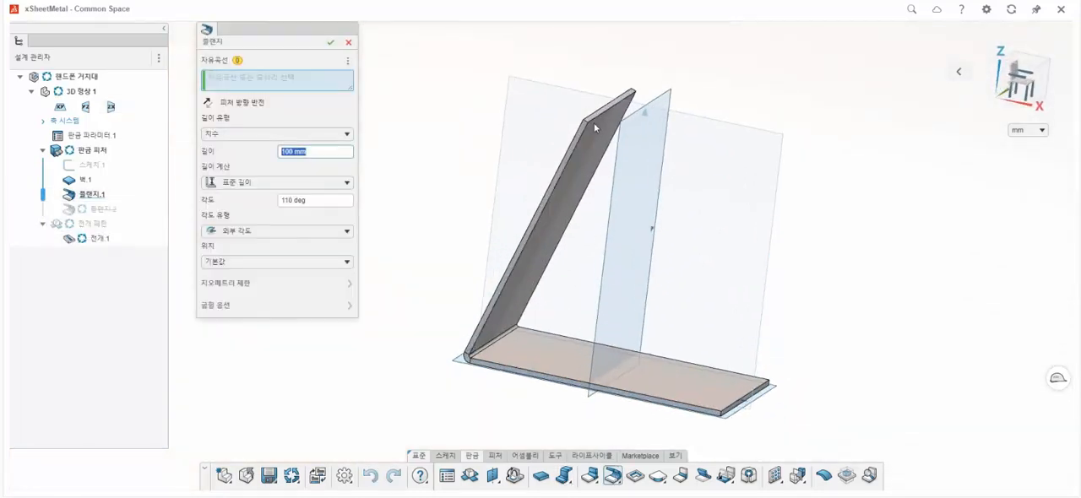
{"action": "left_click", "coordinate": [597, 118]}
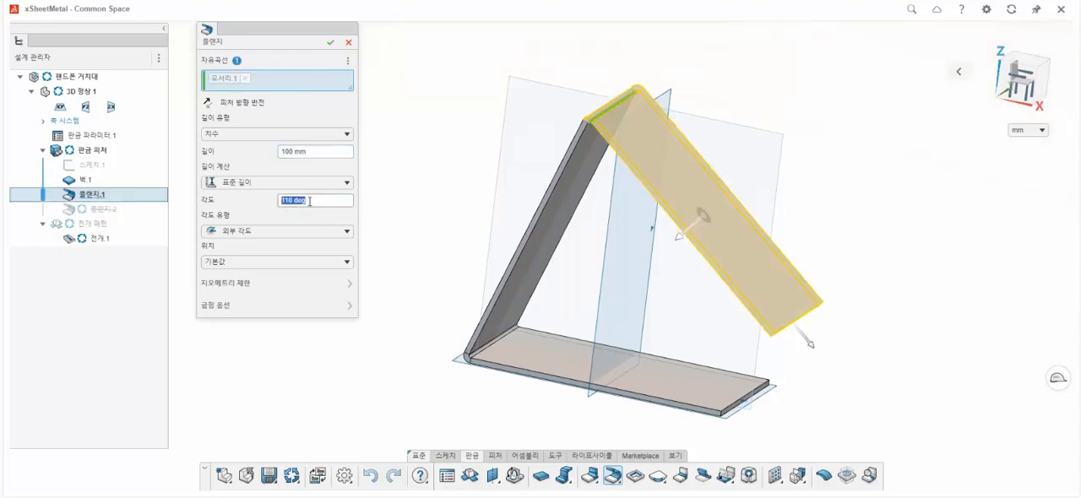
{"action": "key", "text": "Return"}
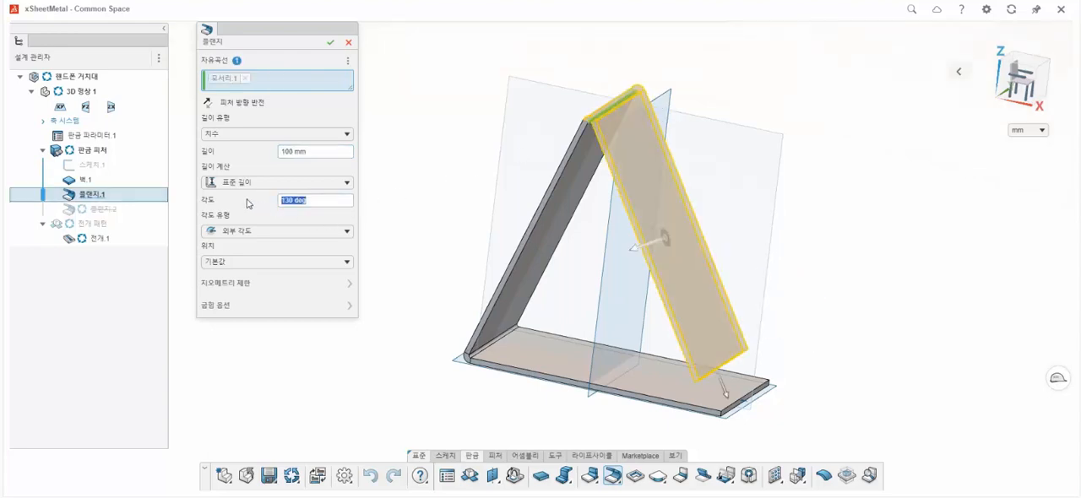
{"action": "left_click", "coordinate": [310, 150]}
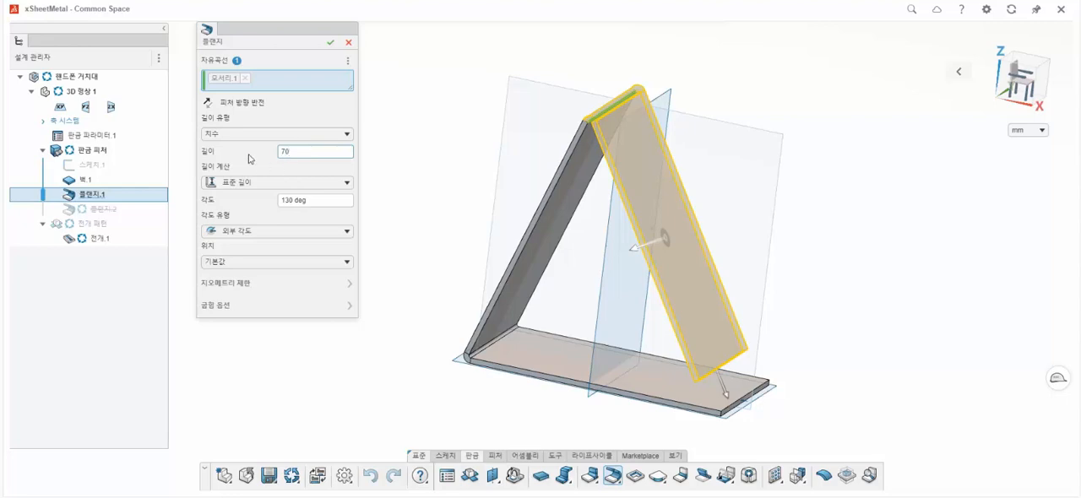
{"action": "key", "text": "Return"}
Set the second flange's position to 잘라내기 지지대 and create the flange.
{"action": "left_click", "coordinate": [266, 262]}
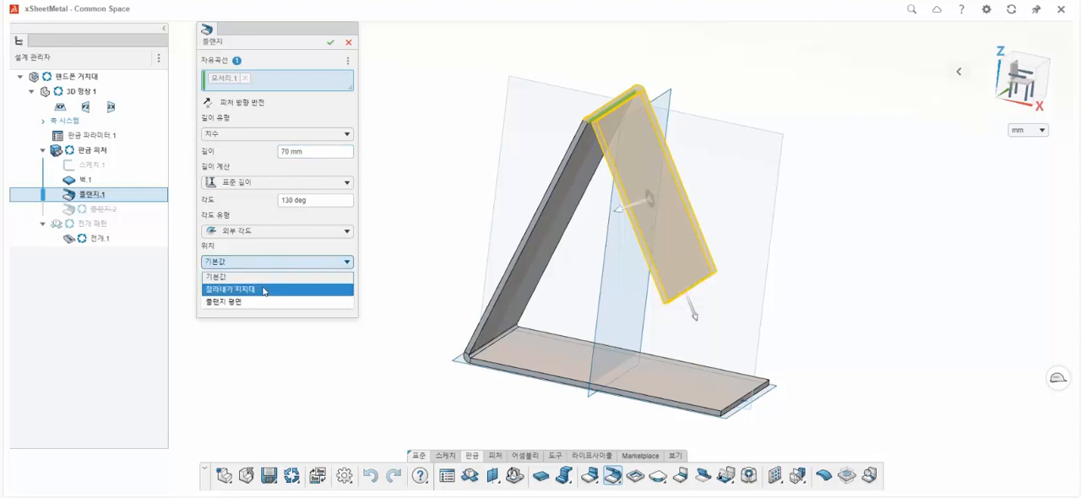
{"action": "left_click", "coordinate": [265, 287]}
{"action": "middle_click_drag", "start_coordinate": [544, 223], "coordinate": [573, 240]}
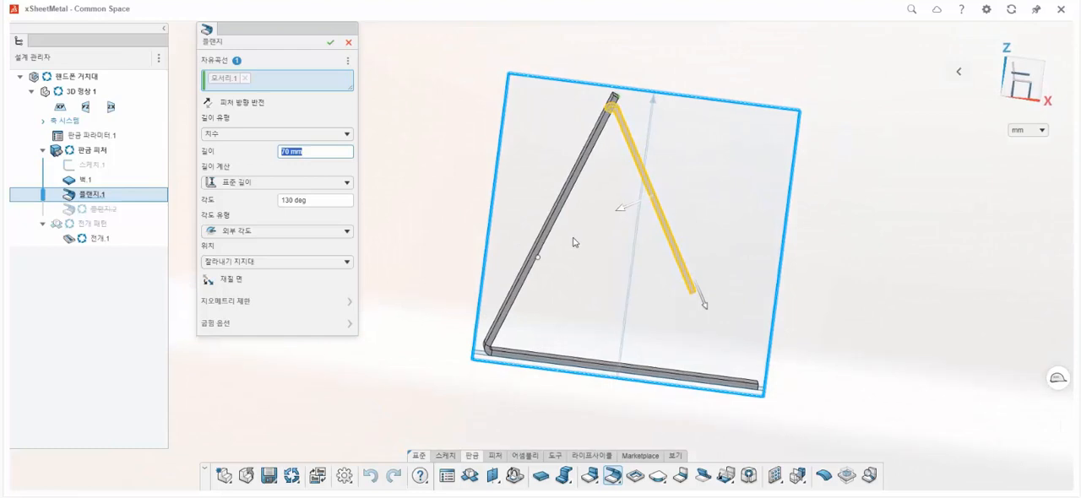
{"action": "left_click", "coordinate": [330, 43]}
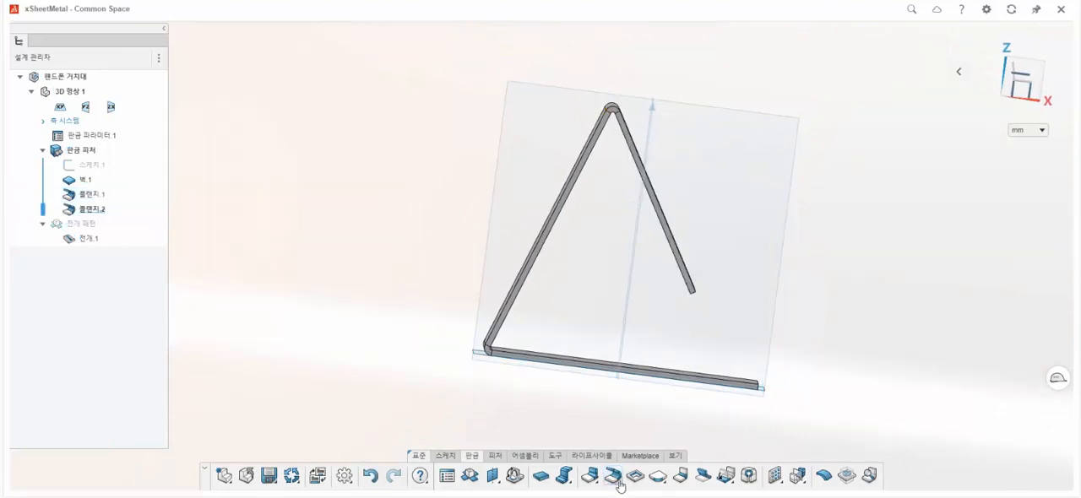
Start a third flange on the lower end edge of the 70 mm flange, with a 90 degree angle and 20 mm length.
{"action": "middle_click_drag", "start_coordinate": [693, 323], "coordinate": [697, 301]}
{"action": "scroll", "coordinate": [698, 302], "scroll_direction": "up", "scroll_amount": 3}
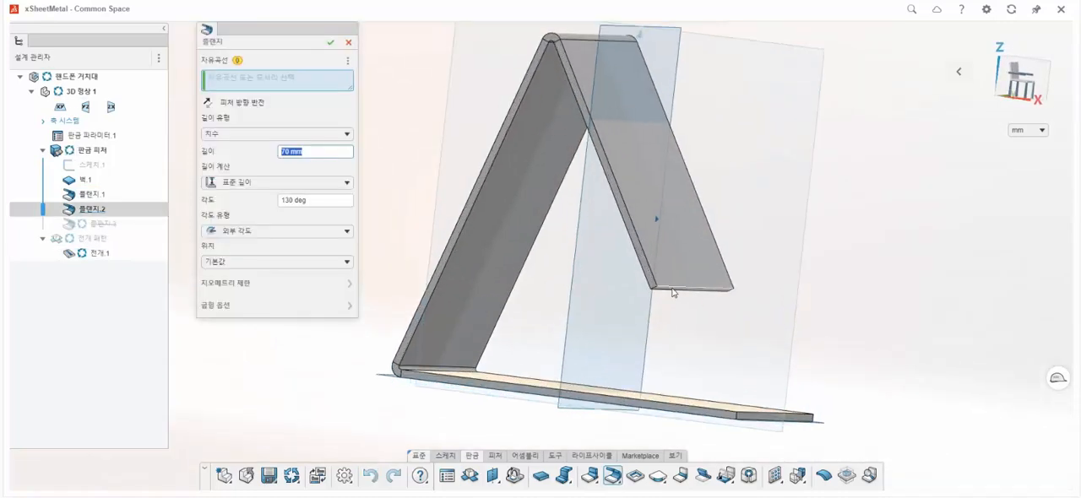
{"action": "left_click", "coordinate": [673, 293]}
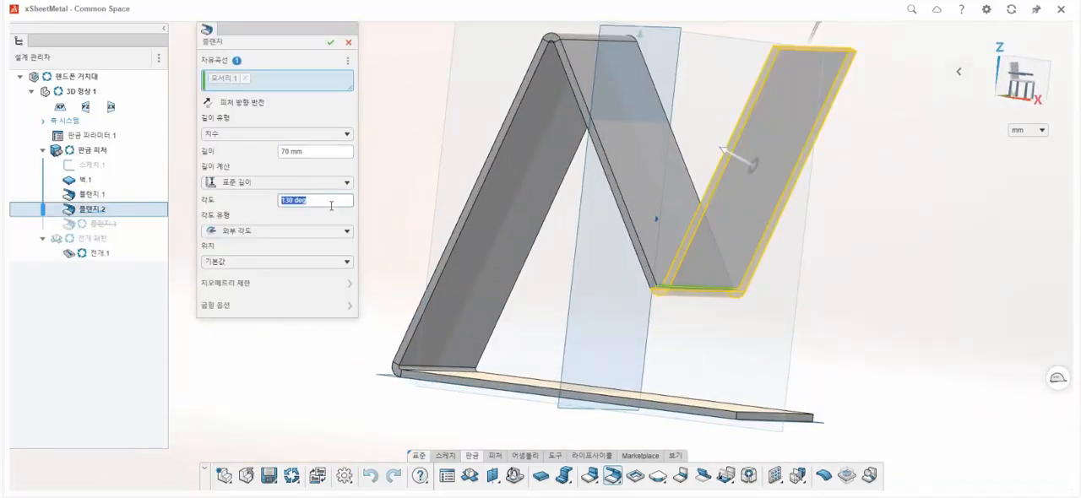
{"action": "key", "text": "Return"}
{"action": "left_click", "coordinate": [313, 153]}
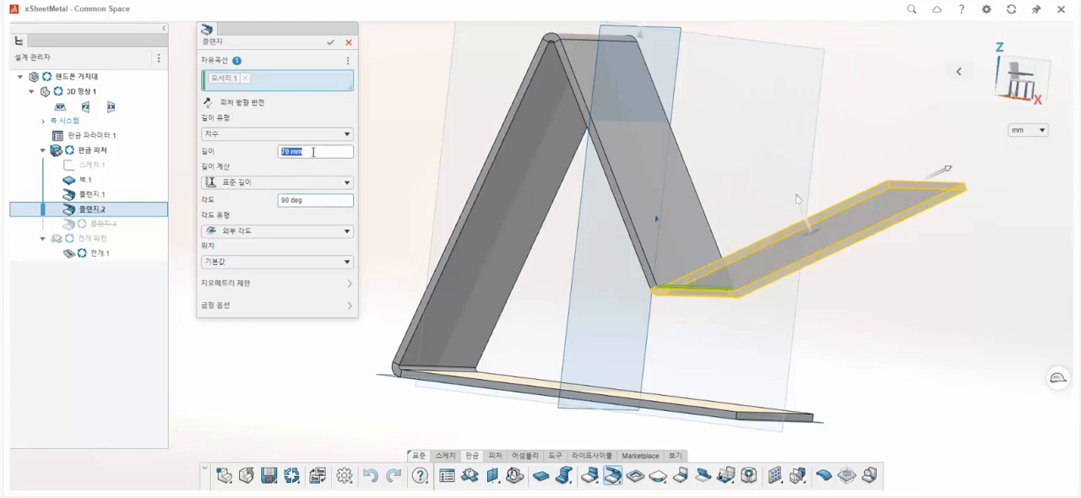
{"action": "key", "text": "Return"}
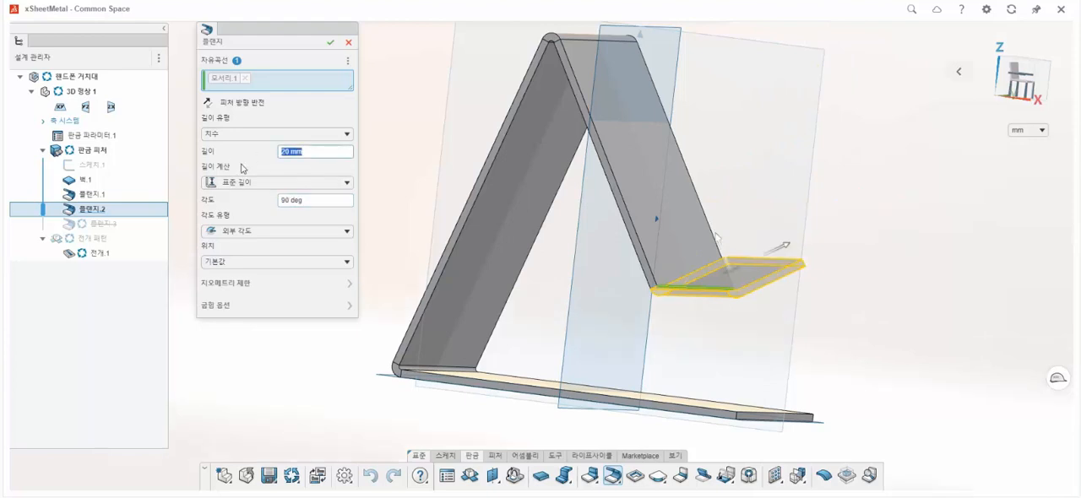
Set the 20 mm flange's position to 잘라내기 지지대 and create the flange.
{"action": "left_click", "coordinate": [253, 261]}
{"action": "left_click", "coordinate": [250, 289]}
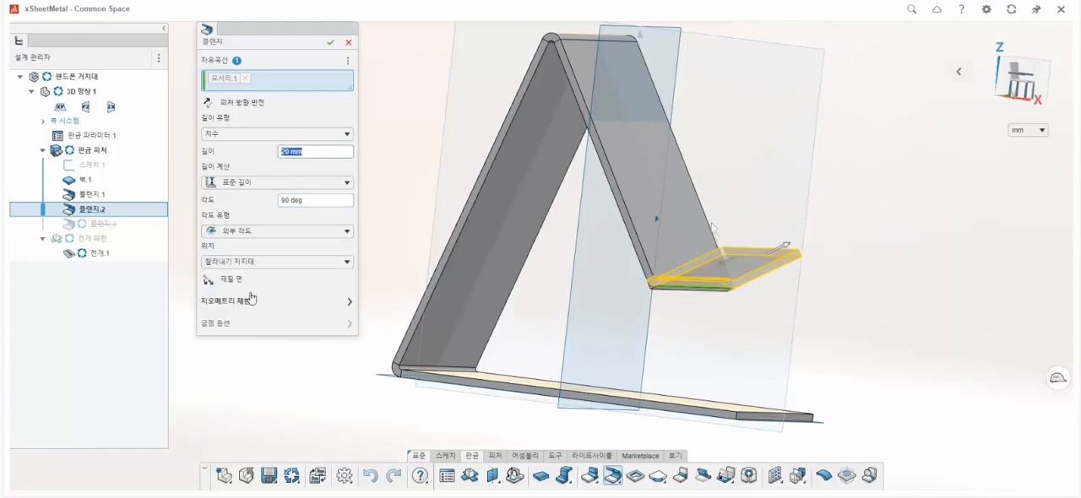
{"action": "left_click", "coordinate": [330, 43]}
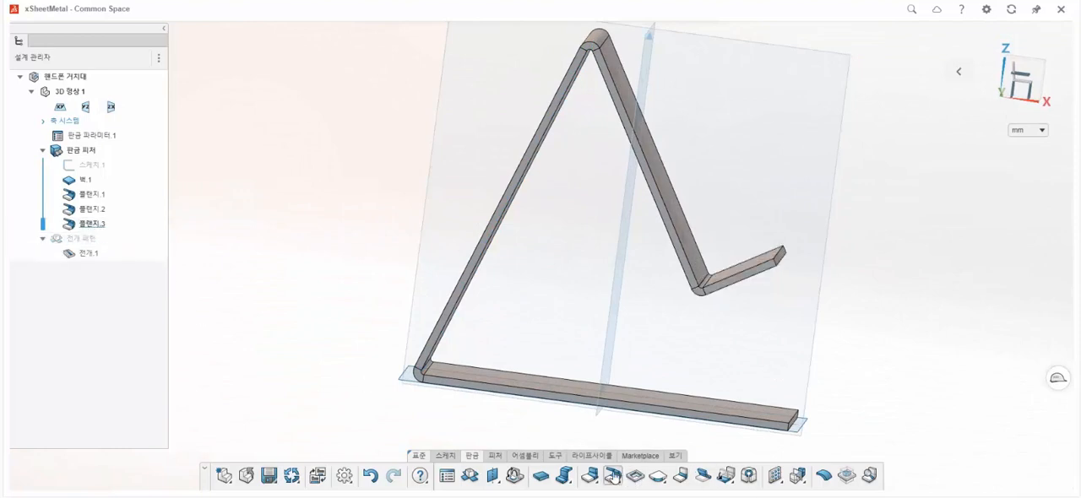
Create a 10 mm flange at 90 degrees on the 20 mm flange's free end edge, with its position set to 잘라내기 지지대.
{"action": "left_click", "coordinate": [777, 259]}
{"action": "left_click", "coordinate": [348, 263]}
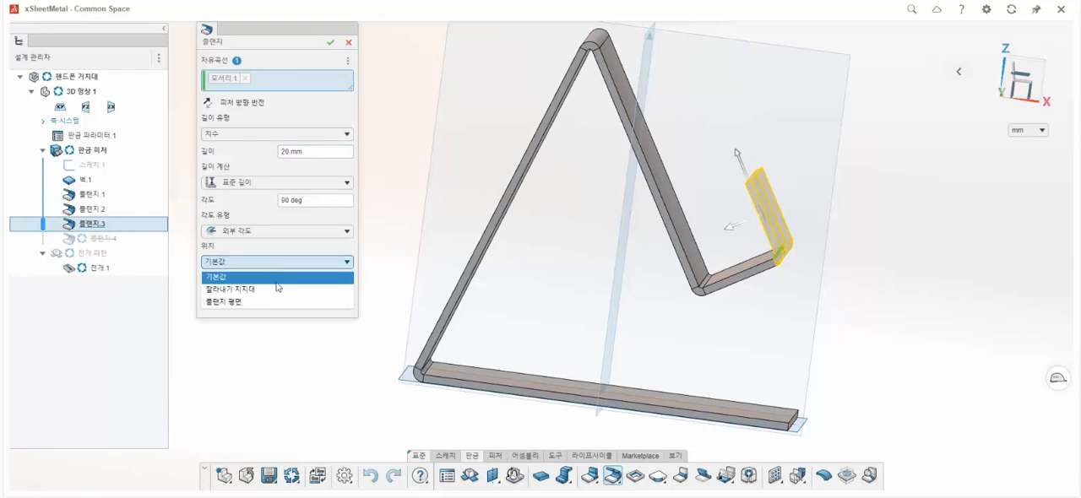
{"action": "left_click", "coordinate": [278, 286]}
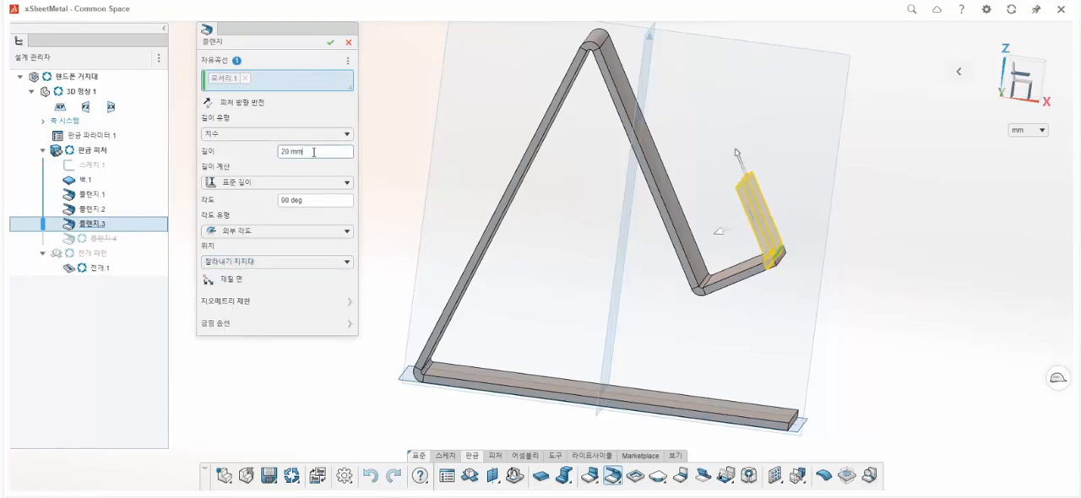
{"action": "type", "text": "10"}
{"action": "key", "text": "Return"}
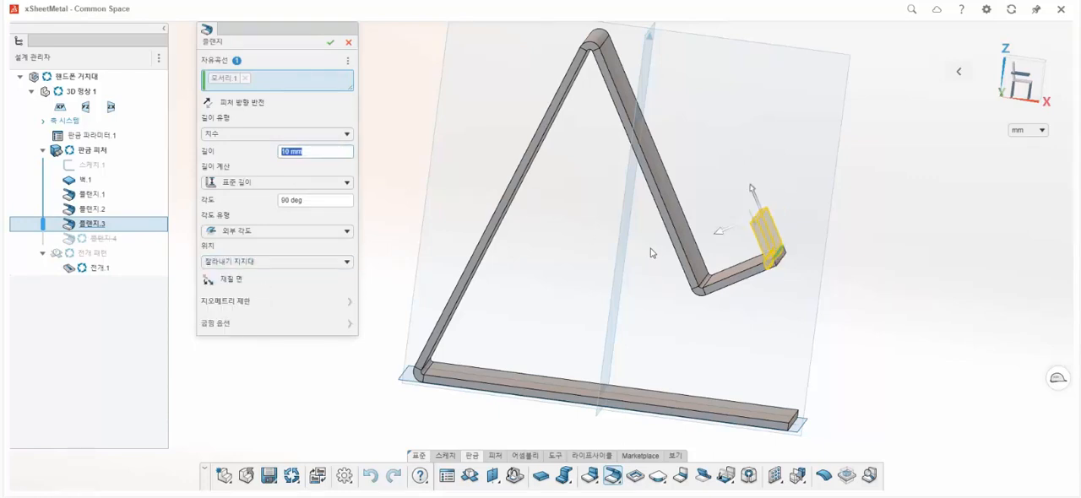
{"action": "left_click", "coordinate": [328, 47]}
Start a corner rounding with a 5 mm radius and select both outer corner edges of the 10 mm lip.
{"action": "middle_click_drag", "start_coordinate": [567, 227], "coordinate": [553, 245]}
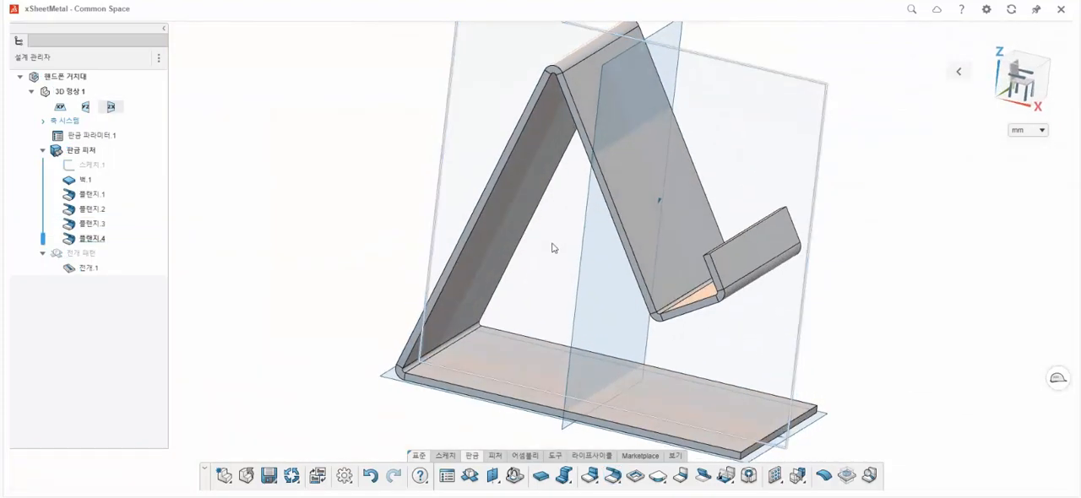
{"action": "scroll", "coordinate": [629, 274], "scroll_direction": "down", "scroll_amount": 4}
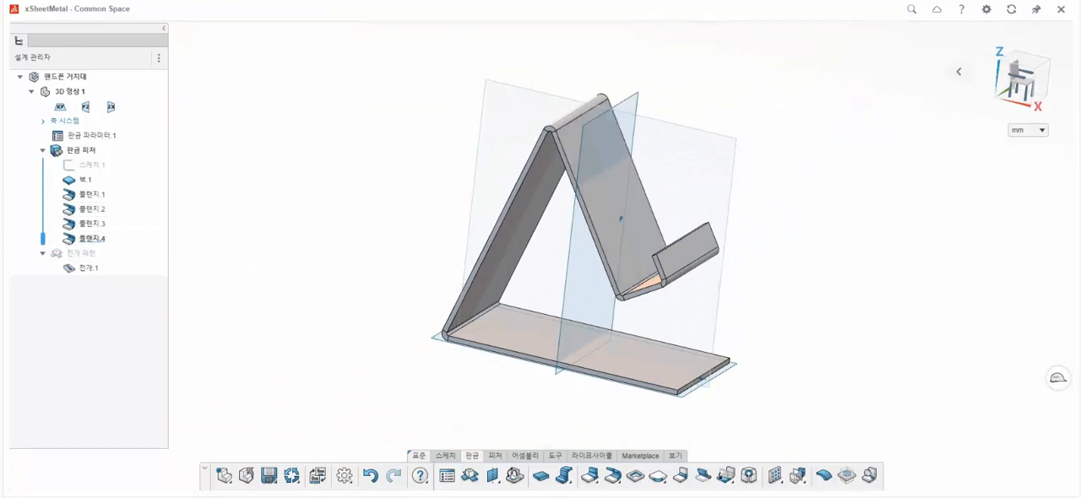
{"action": "left_click", "coordinate": [658, 482]}
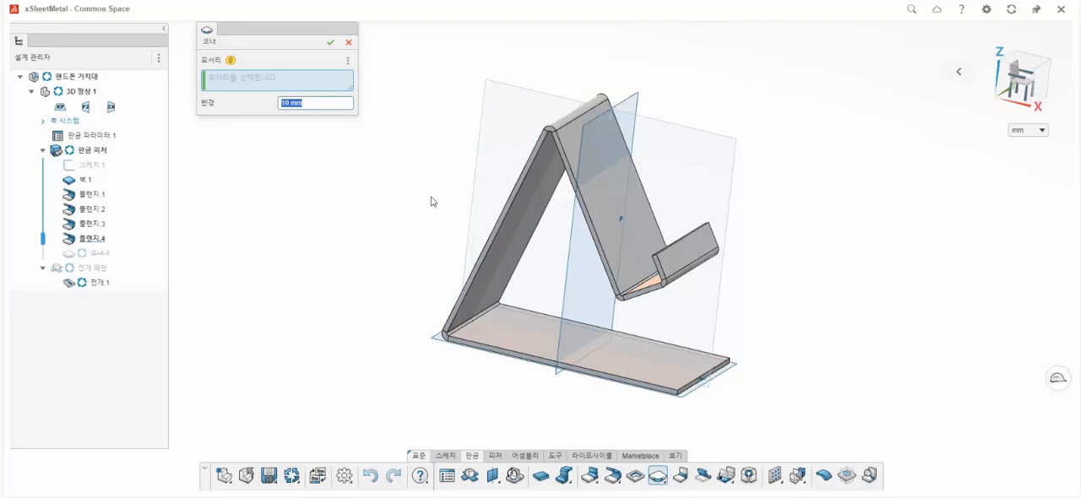
{"action": "key", "text": "Return"}
{"action": "scroll", "coordinate": [635, 216], "scroll_direction": "up", "scroll_amount": 2}
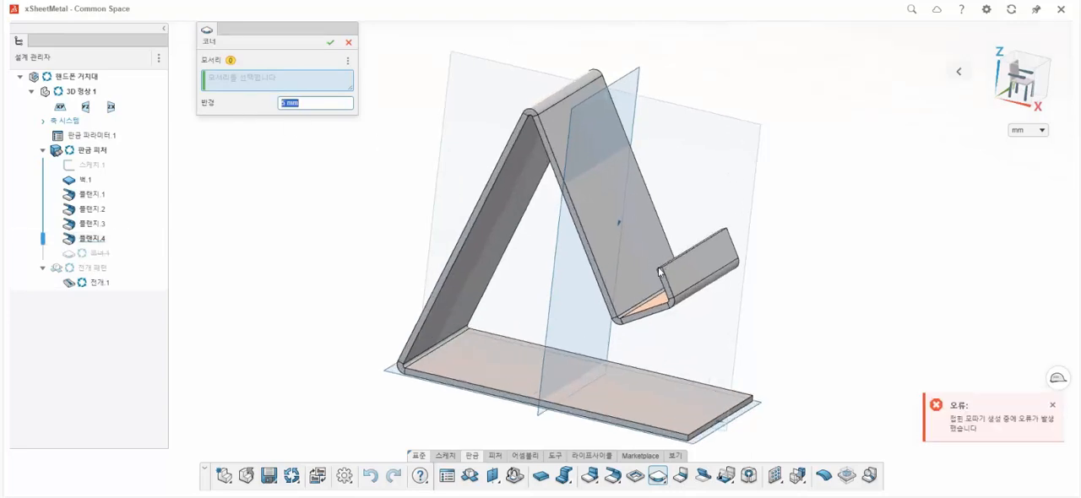
{"action": "scroll", "coordinate": [660, 272], "scroll_direction": "up", "scroll_amount": 3}
{"action": "left_click", "coordinate": [655, 270]}
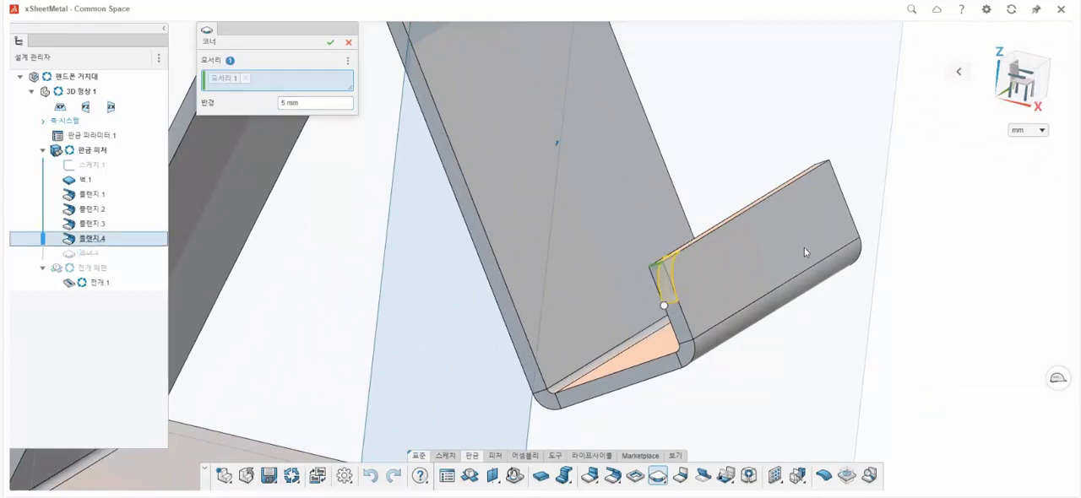
{"action": "middle_click_drag", "start_coordinate": [804, 247], "coordinate": [762, 299]}
{"action": "scroll", "coordinate": [998, 97], "scroll_direction": "up", "scroll_amount": 5}
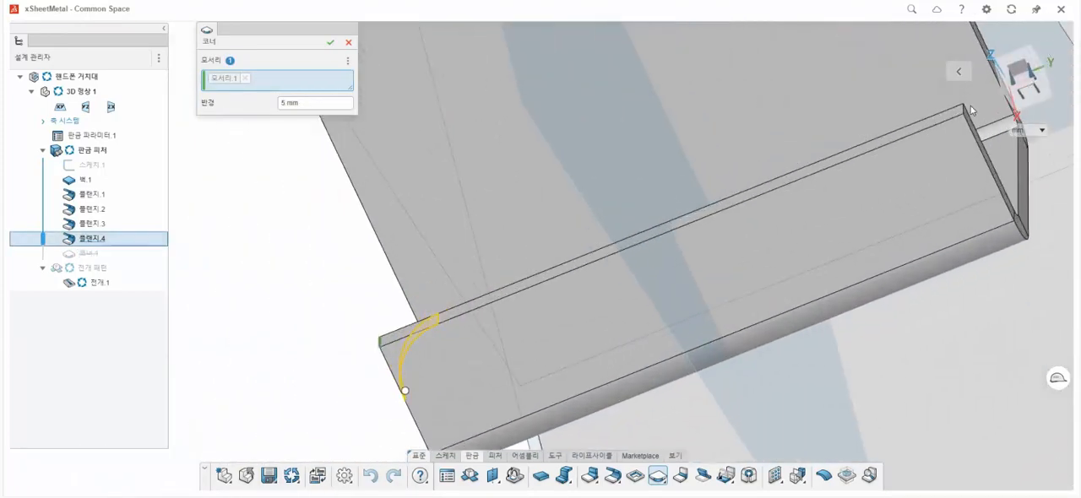
{"action": "left_click", "coordinate": [963, 111]}
Add the two front corner edges of the base wall to the 5 mm corner rounding and create it.
{"action": "scroll", "coordinate": [947, 237], "scroll_direction": "down", "scroll_amount": 3}
{"action": "scroll", "coordinate": [945, 239], "scroll_direction": "down", "scroll_amount": 5}
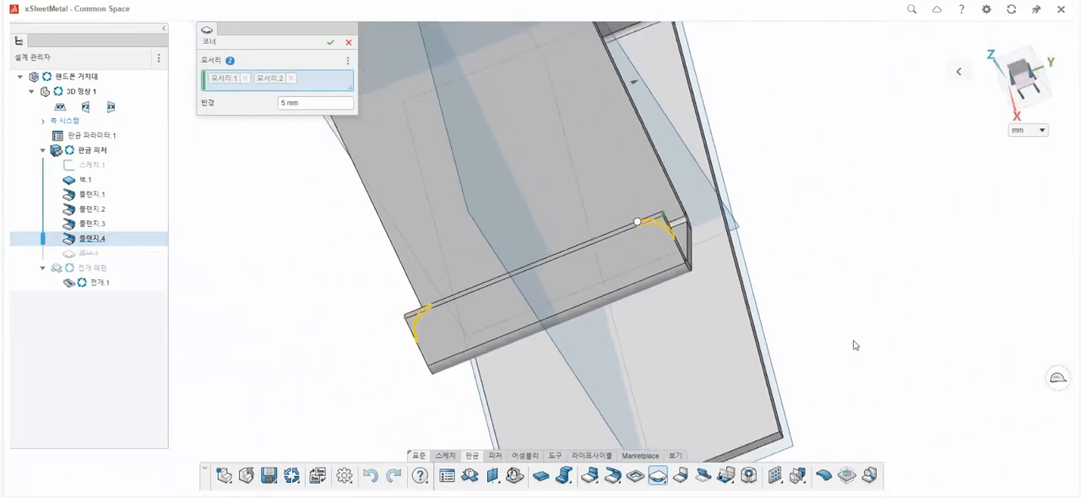
{"action": "scroll", "coordinate": [703, 382], "scroll_direction": "up", "scroll_amount": 8}
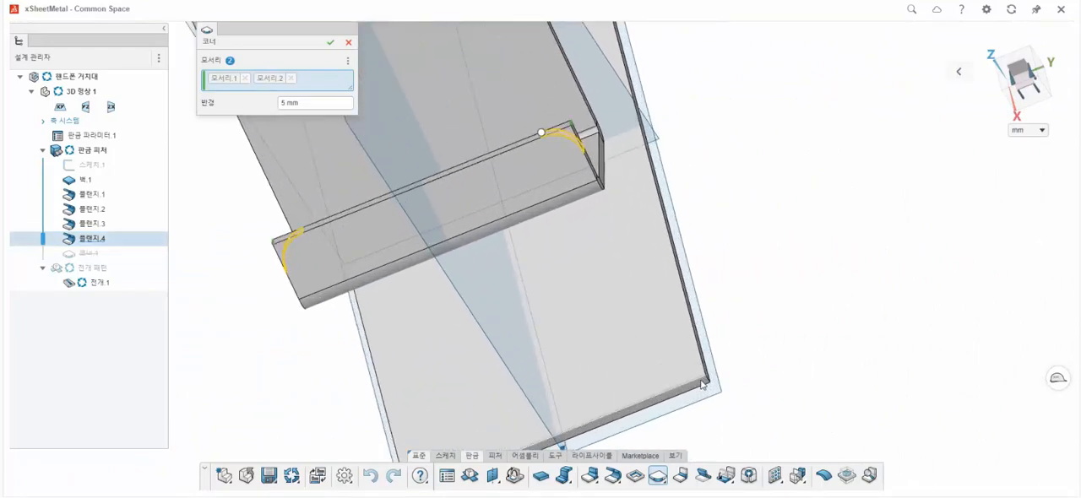
{"action": "left_click", "coordinate": [720, 382]}
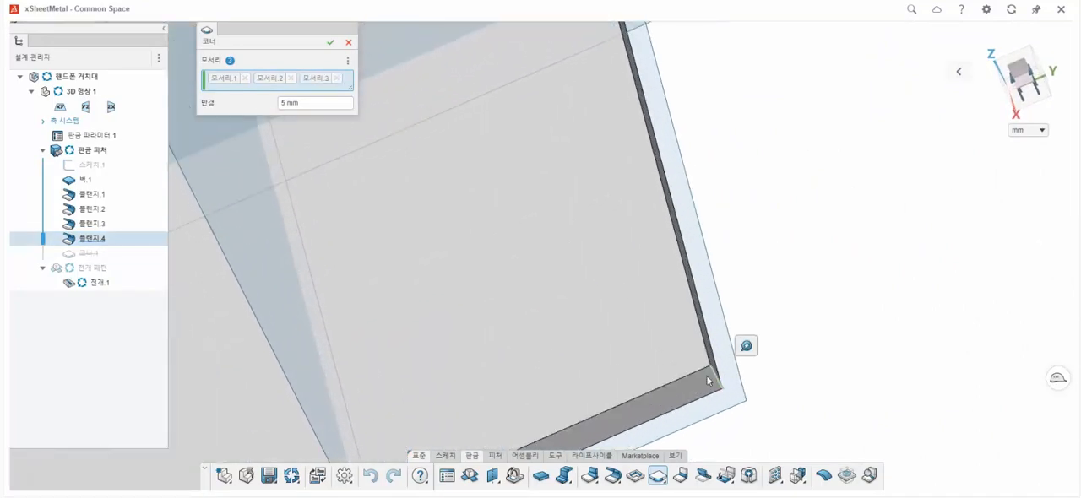
{"action": "scroll", "coordinate": [634, 380], "scroll_direction": "down", "scroll_amount": 8}
{"action": "scroll", "coordinate": [422, 359], "scroll_direction": "up", "scroll_amount": 3}
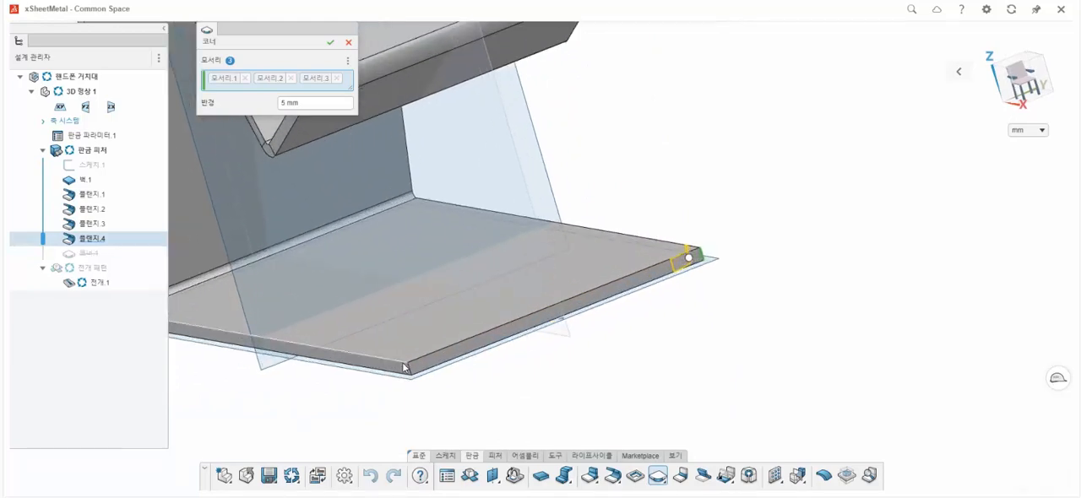
{"action": "left_click", "coordinate": [431, 353]}
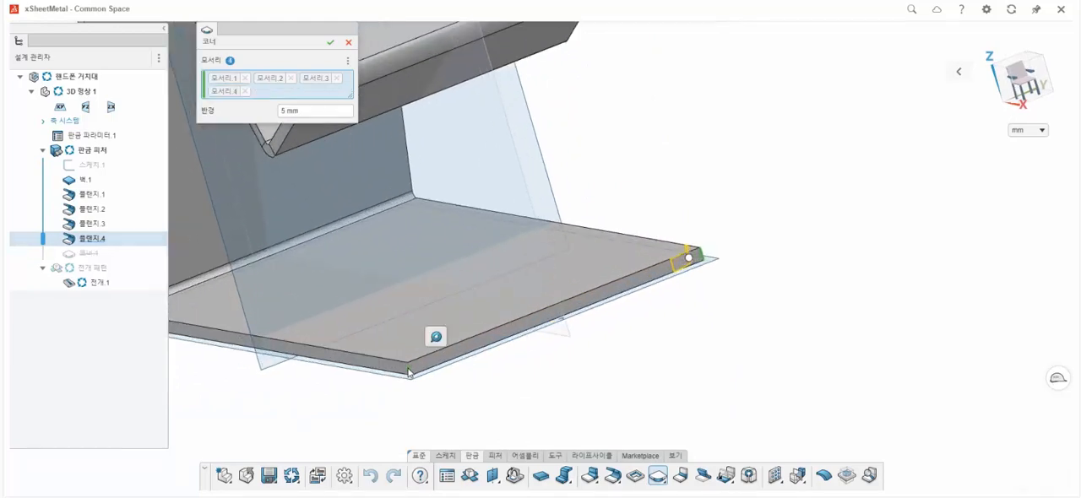
{"action": "left_click", "coordinate": [330, 44]}
Start an unfold with the base wall's top face fixed, and add the bend between the base and the slanted flange.
{"action": "middle_click_drag", "start_coordinate": [475, 147], "coordinate": [573, 308]}
{"action": "scroll", "coordinate": [537, 295], "scroll_direction": "down", "scroll_amount": 4}
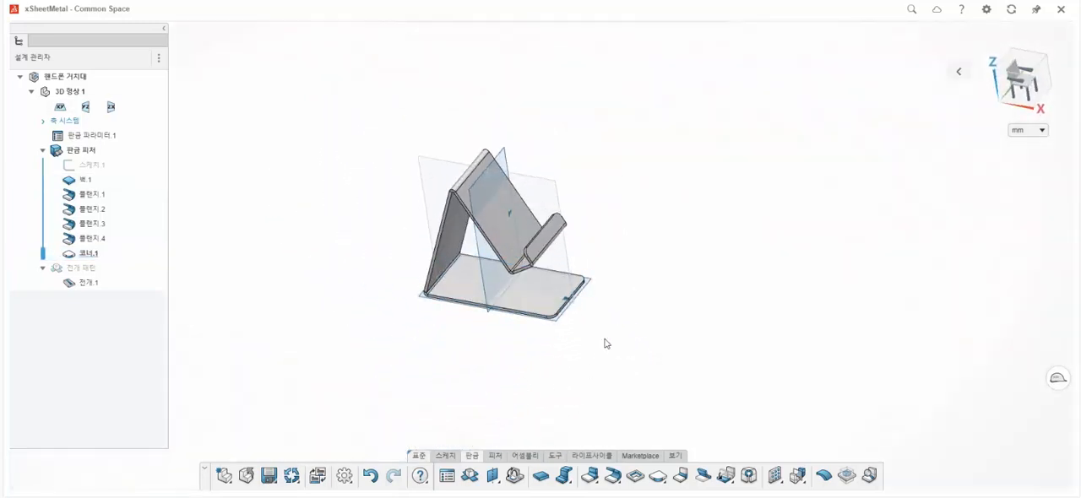
{"action": "middle_click_drag", "start_coordinate": [526, 198], "coordinate": [512, 202]}
{"action": "scroll", "coordinate": [510, 198], "scroll_direction": "up", "scroll_amount": 2}
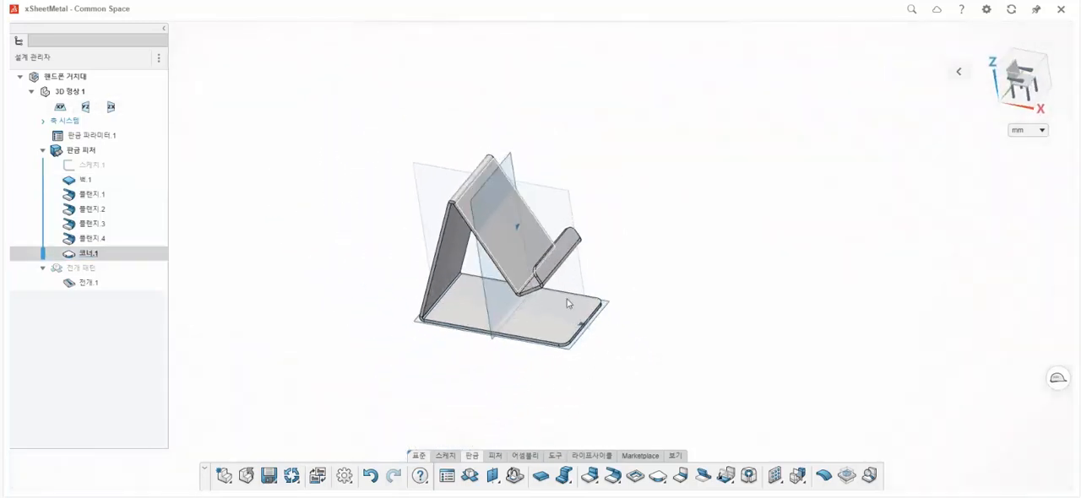
{"action": "left_click", "coordinate": [731, 482]}
{"action": "left_click", "coordinate": [750, 436]}
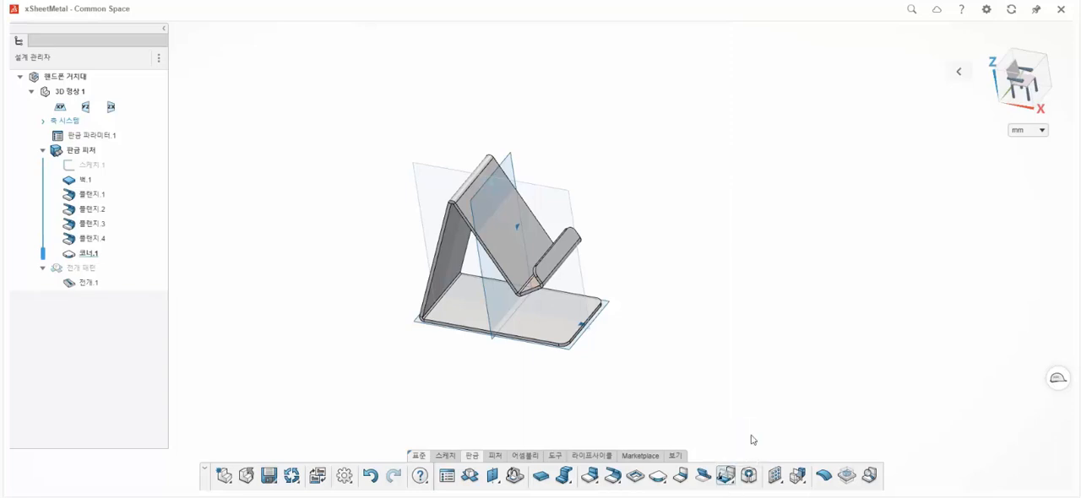
{"action": "left_click", "coordinate": [525, 326]}
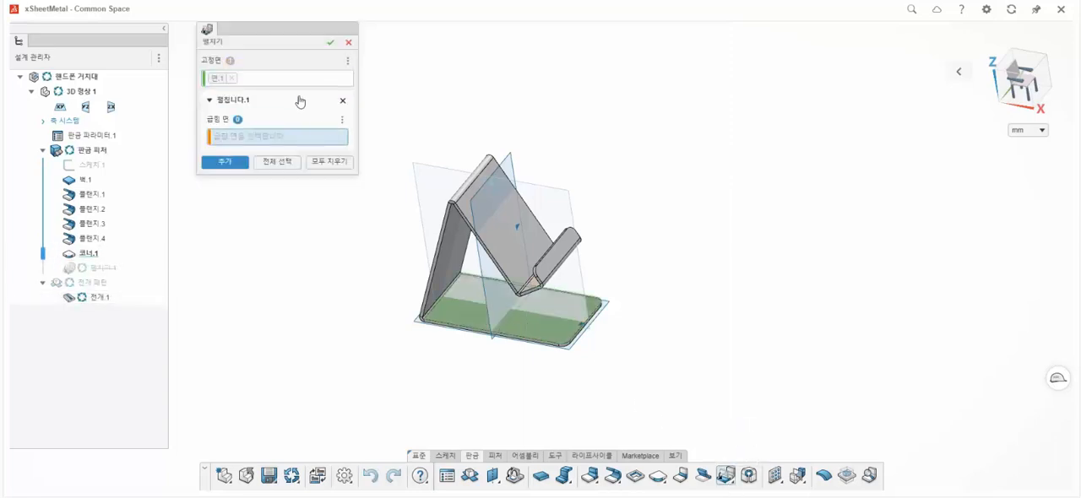
{"action": "scroll", "coordinate": [439, 355], "scroll_direction": "up", "scroll_amount": 4}
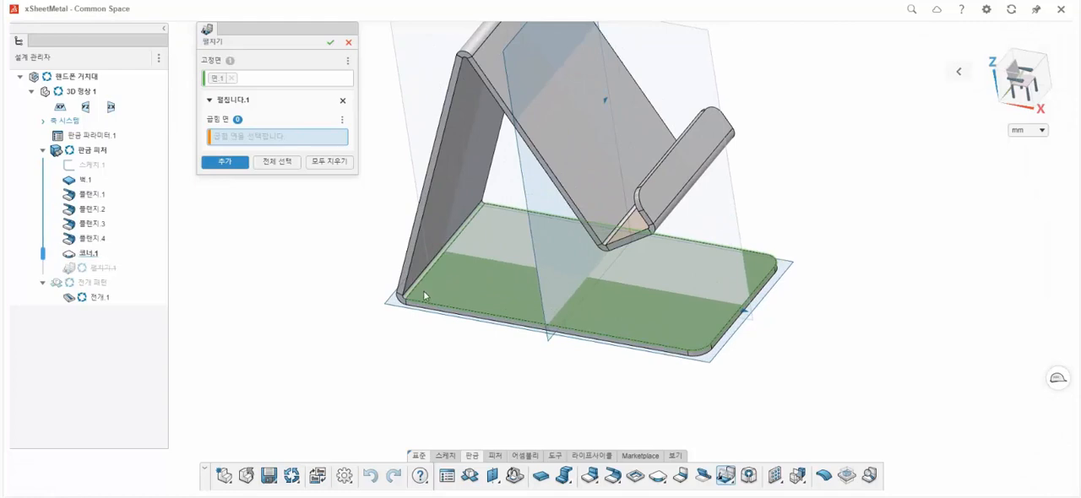
{"action": "left_click", "coordinate": [415, 283]}
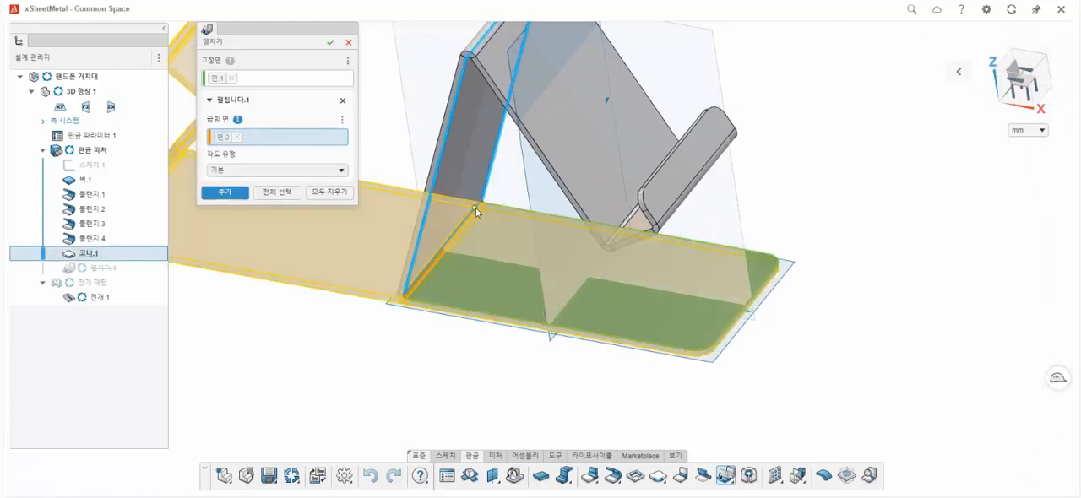
{"action": "left_click", "coordinate": [245, 193]}
Add the peak bend between the 100 mm and 70 mm flanges as the second bend to unfold.
{"action": "scroll", "coordinate": [569, 144], "scroll_direction": "down", "scroll_amount": 5}
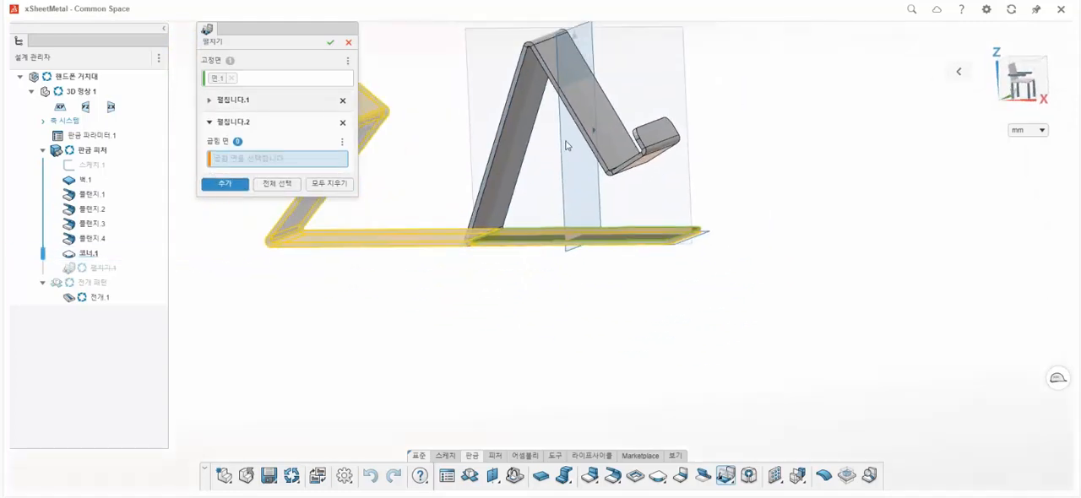
{"action": "middle_click_drag", "start_coordinate": [551, 157], "coordinate": [564, 95]}
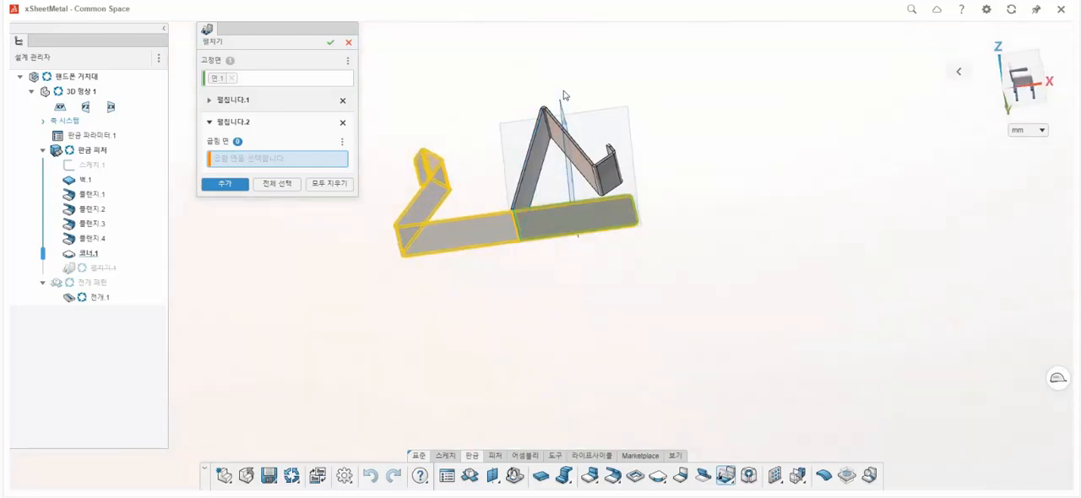
{"action": "scroll", "coordinate": [547, 118], "scroll_direction": "up", "scroll_amount": 4}
{"action": "scroll", "coordinate": [543, 126], "scroll_direction": "up", "scroll_amount": 4}
{"action": "left_click", "coordinate": [529, 101]}
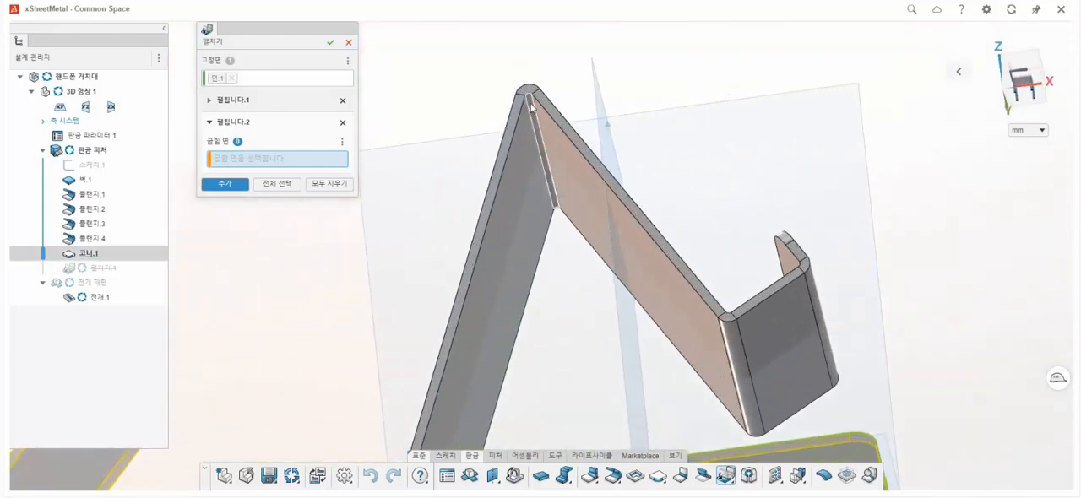
{"action": "left_click", "coordinate": [224, 215]}
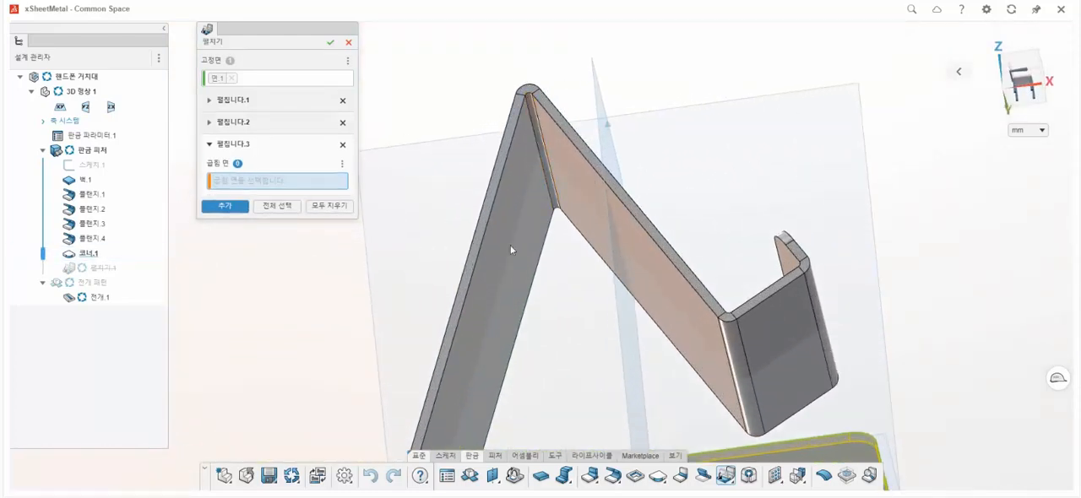
Add the bends at both ends of the 20 mm flange to the unfold and flatten the whole stand.
{"action": "middle_click_drag", "start_coordinate": [580, 217], "coordinate": [718, 351]}
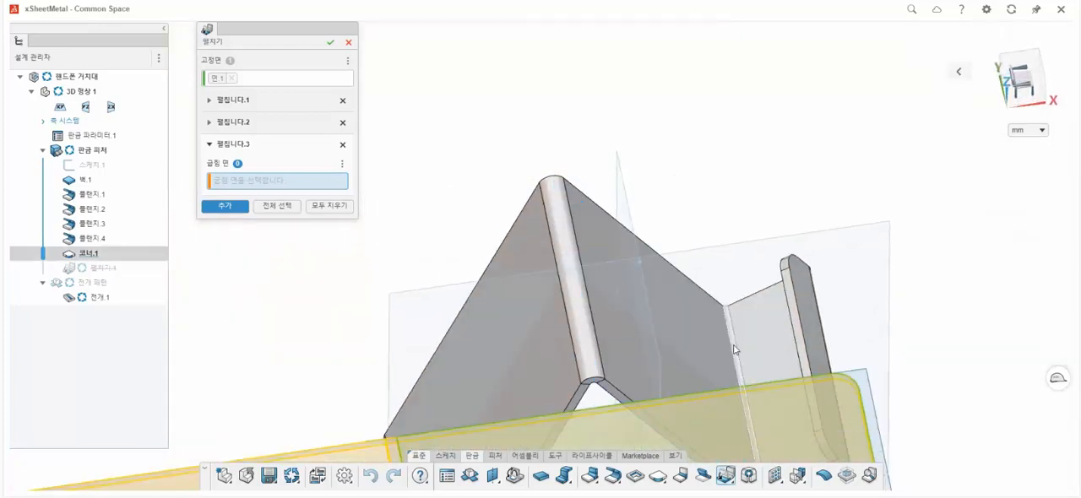
{"action": "left_click", "coordinate": [734, 349]}
{"action": "left_click", "coordinate": [224, 237]}
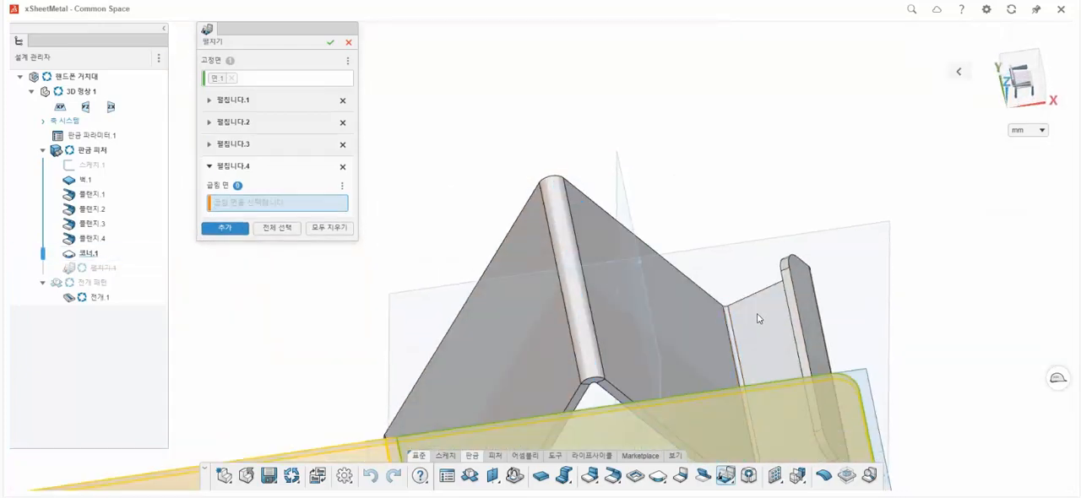
{"action": "middle_click_drag", "start_coordinate": [755, 315], "coordinate": [805, 317]}
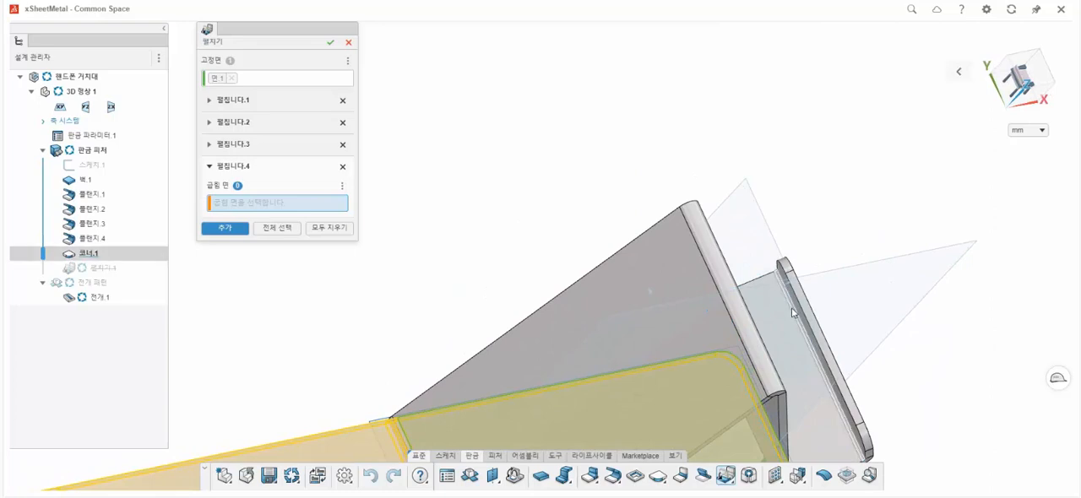
{"action": "left_click", "coordinate": [777, 318]}
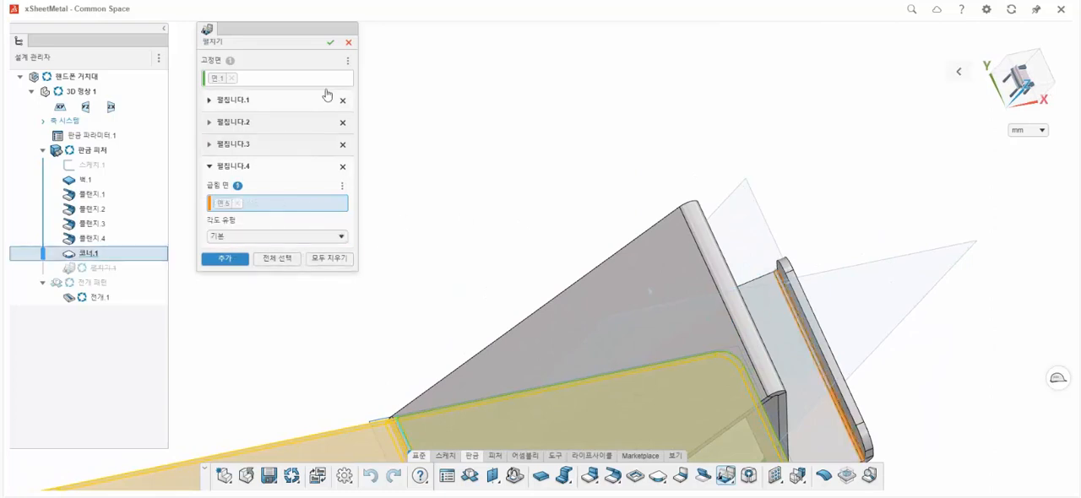
{"action": "left_click", "coordinate": [331, 42]}
{"action": "scroll", "coordinate": [516, 304], "scroll_direction": "down", "scroll_amount": 4}
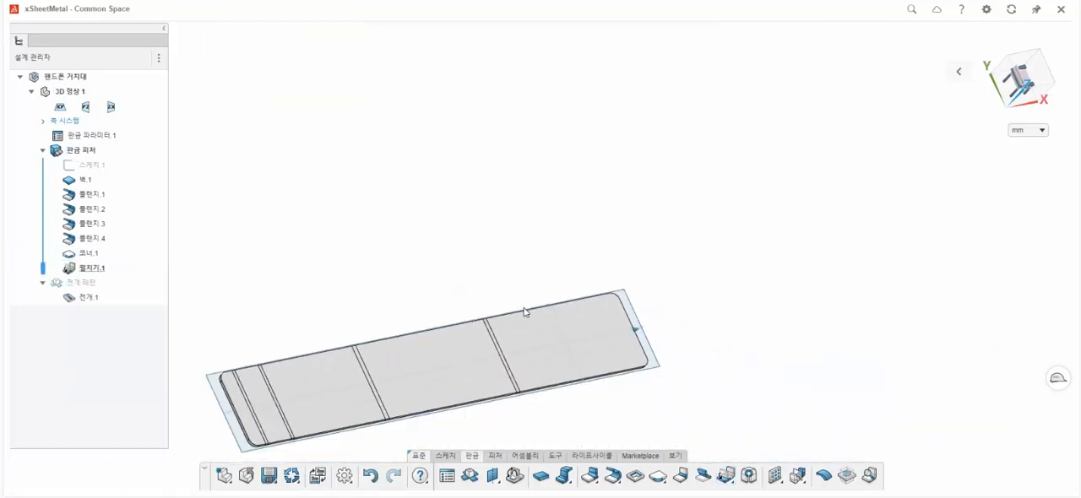
Start a sketch on the flattened sheet and draw a centred rectangle about 31 by 163 mm, moved toward the sheet's middle.
{"action": "middle_click_drag", "start_coordinate": [567, 372], "coordinate": [452, 317]}
{"action": "left_click", "coordinate": [545, 202]}
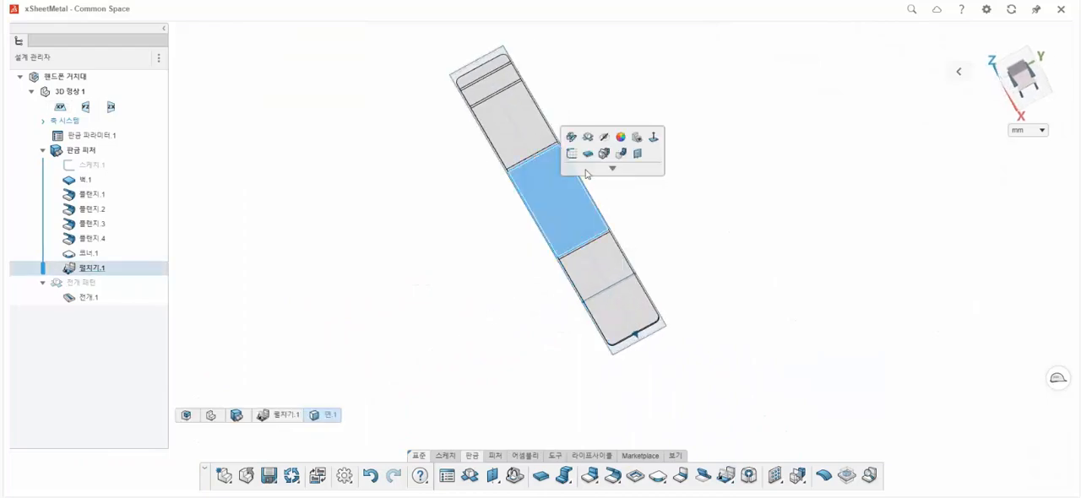
{"action": "left_click", "coordinate": [571, 155]}
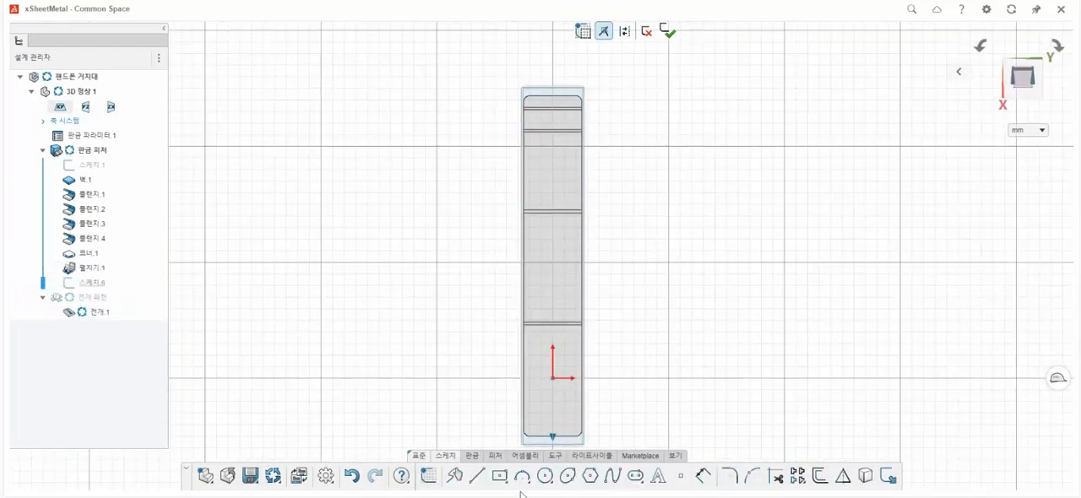
{"action": "left_click", "coordinate": [502, 478]}
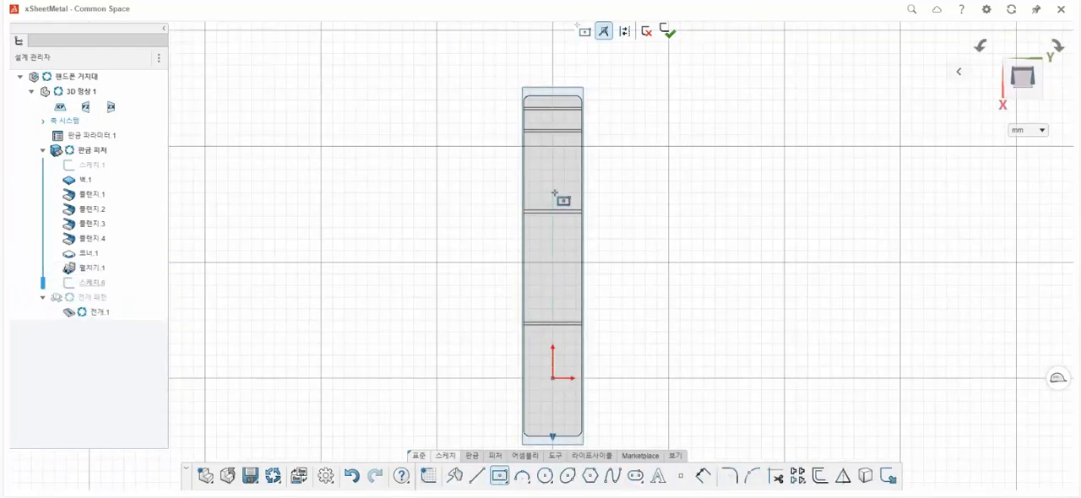
{"action": "left_click", "coordinate": [554, 194]}
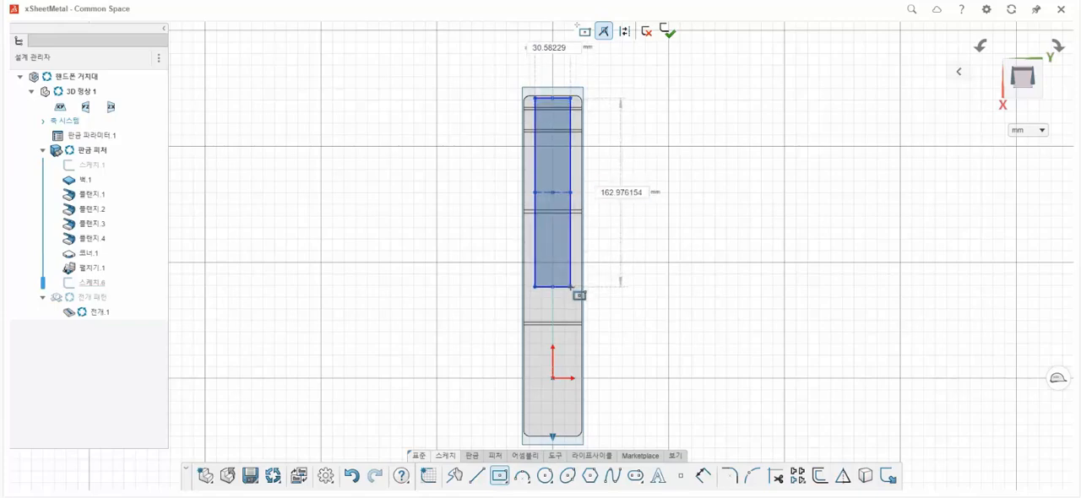
{"action": "left_click", "coordinate": [572, 287]}
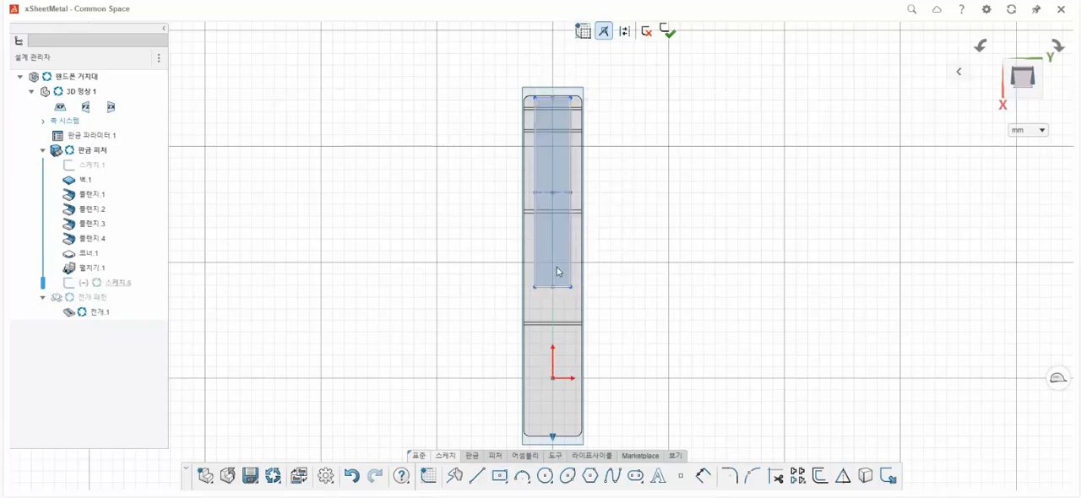
{"action": "left_click_drag", "start_coordinate": [557, 193], "coordinate": [555, 268]}
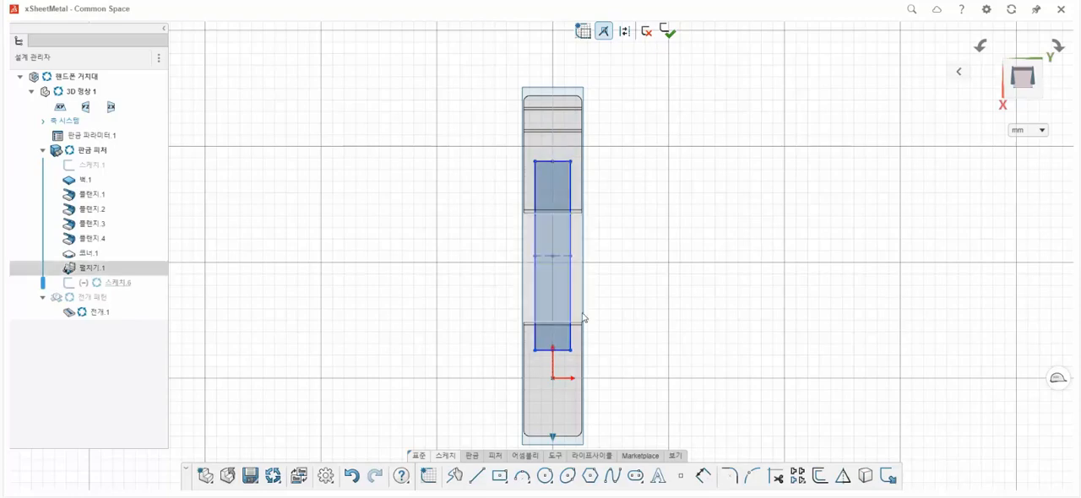
Draw a second centred rectangle, about 67 mm wide and 70 mm high, above the narrow one on the sheet's centreline.
{"action": "left_click", "coordinate": [500, 477]}
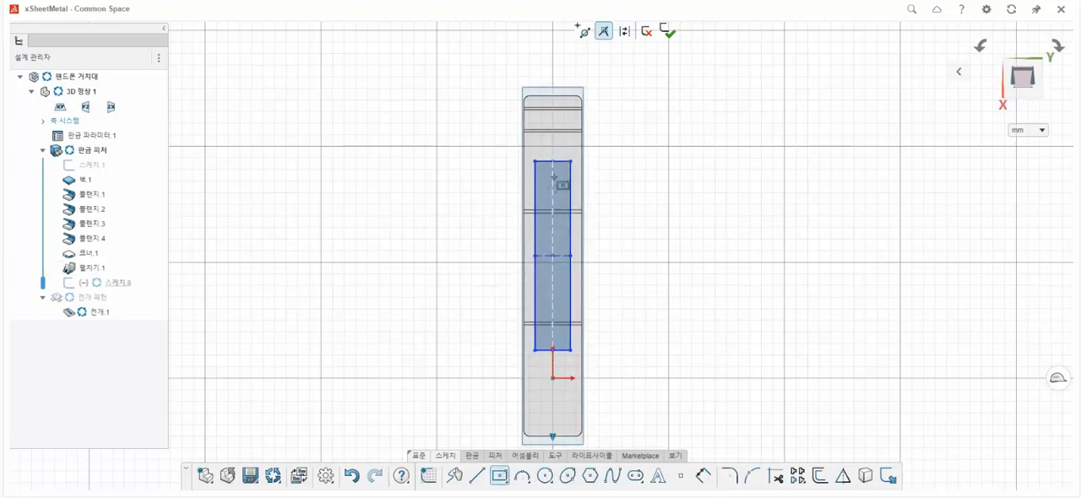
{"action": "left_click", "coordinate": [553, 121]}
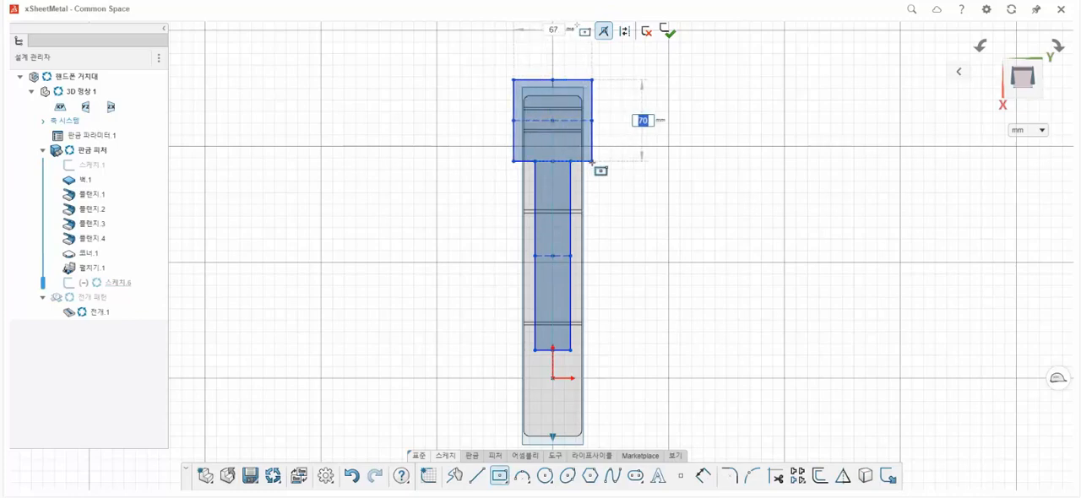
{"action": "left_click", "coordinate": [592, 162]}
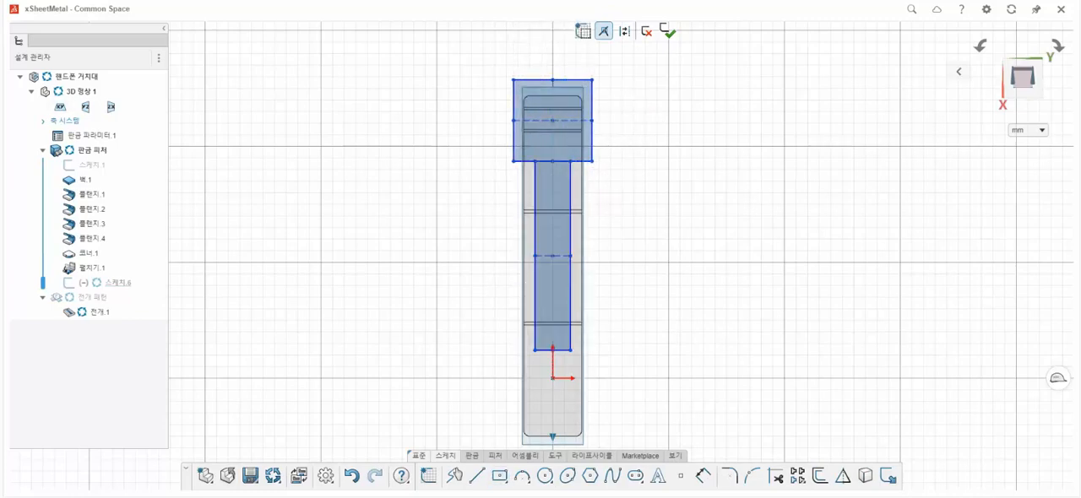
Dimension the narrow rectangle's centre 150 mm from the origin and make its upper edge collinear with the wide rectangle's lower edge.
{"action": "left_click", "coordinate": [702, 476]}
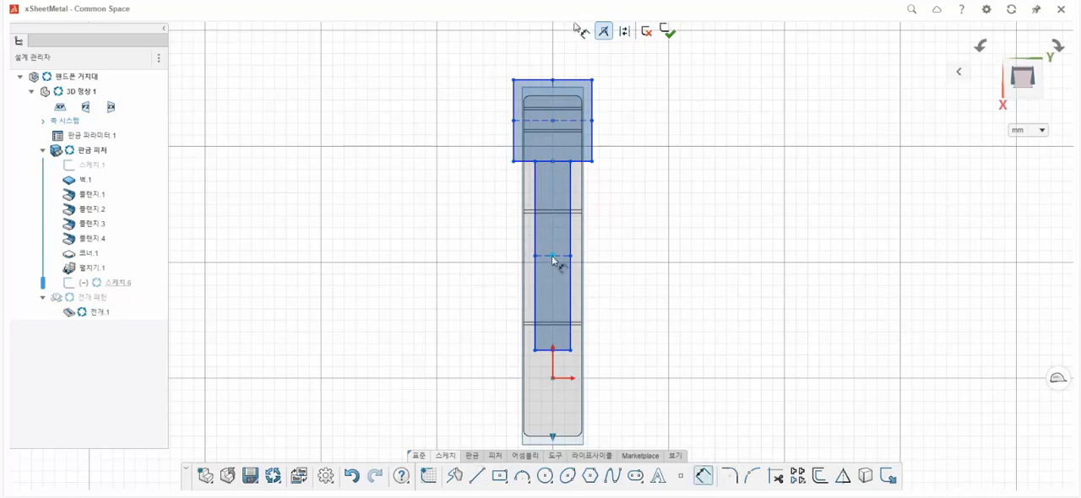
{"action": "left_click", "coordinate": [554, 379]}
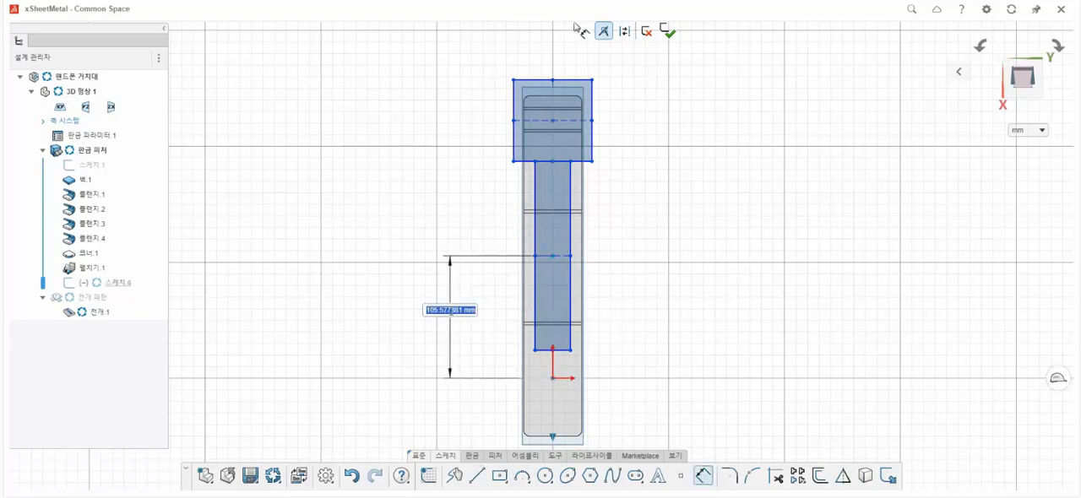
{"action": "type", "text": "0"}
{"action": "key", "text": "Return"}
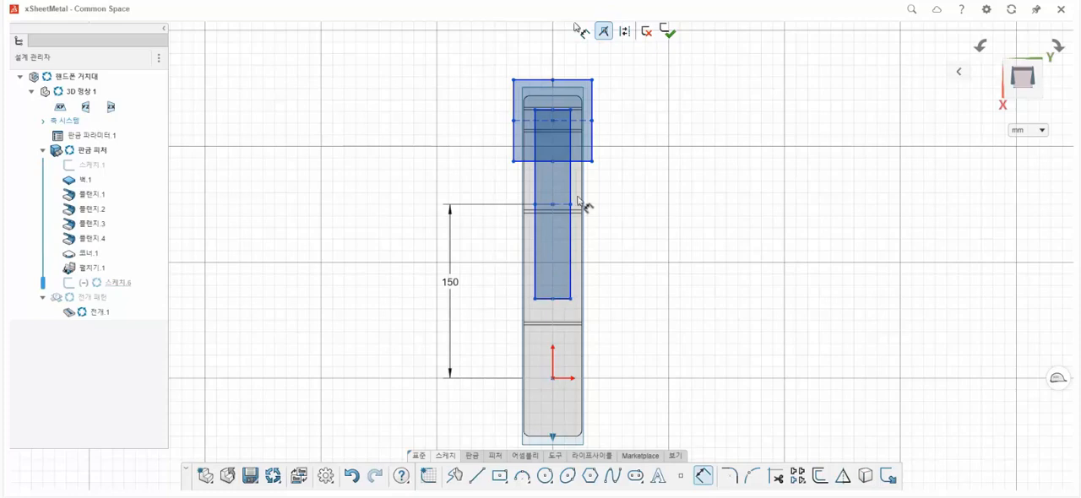
{"action": "key", "text": "Escape"}
{"action": "left_click", "coordinate": [581, 156]}
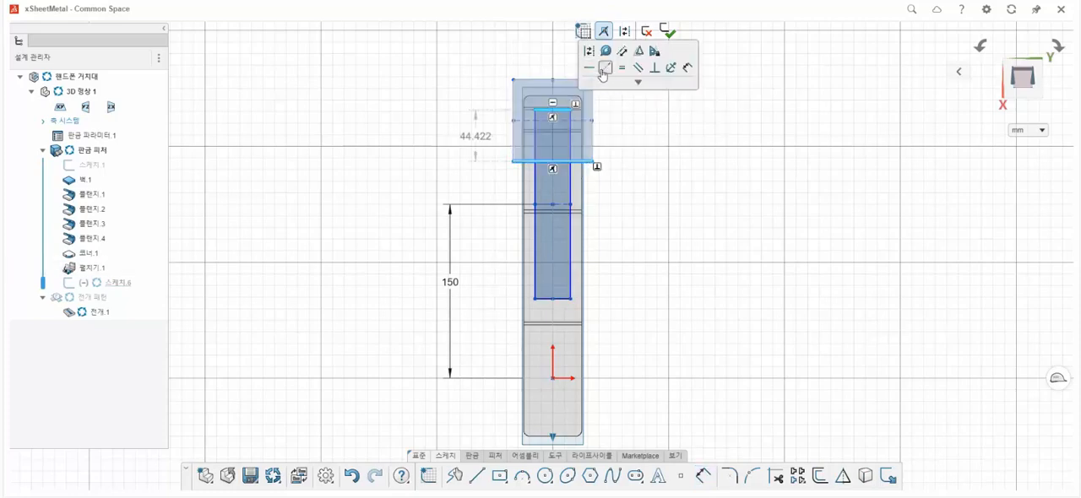
{"action": "left_click", "coordinate": [603, 70]}
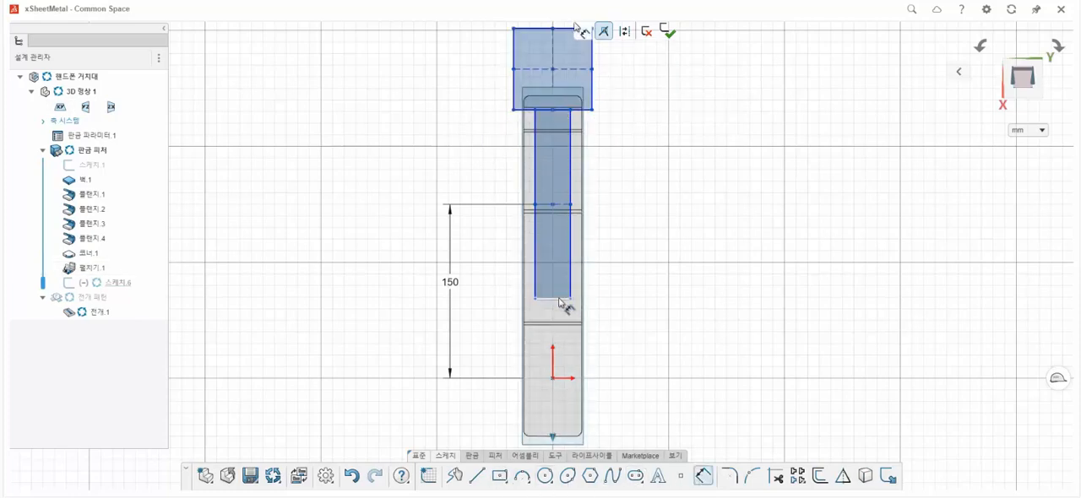
Dimension the narrow rectangle to 120 mm long and 7 mm wide.
{"action": "left_click", "coordinate": [564, 111]}
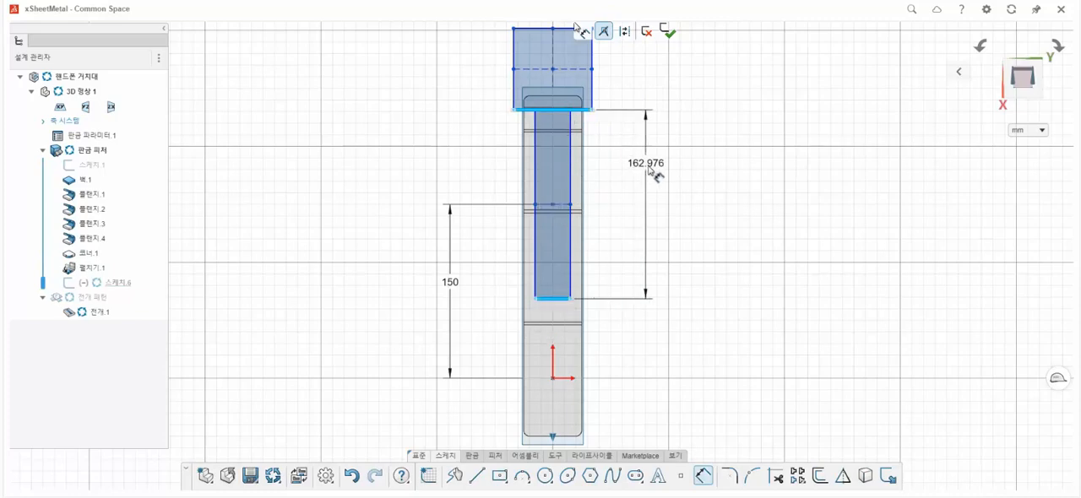
{"action": "left_click", "coordinate": [646, 217]}
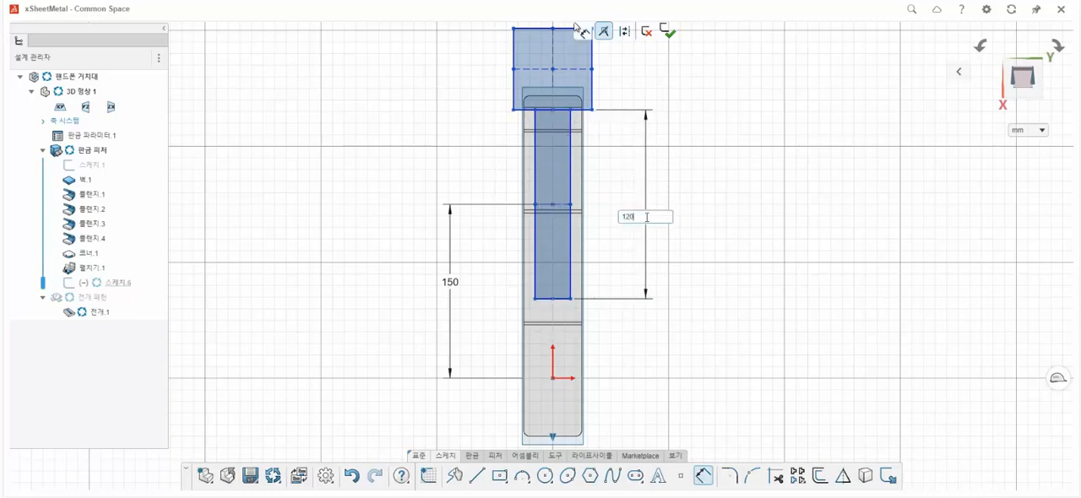
{"action": "key", "text": "Return"}
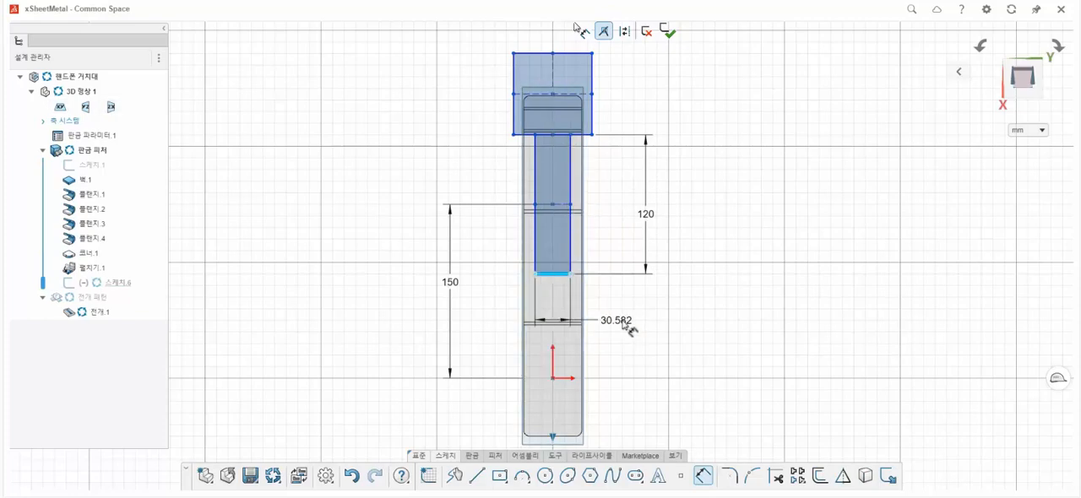
{"action": "key", "text": "Return"}
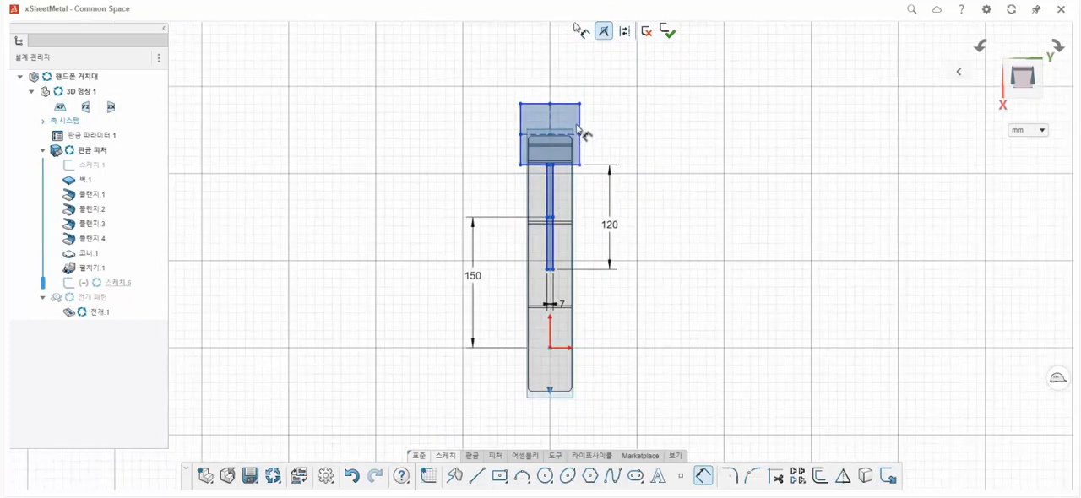
Dimension the upper rectangle to 30 mm high and 20 mm wide.
{"action": "left_click", "coordinate": [615, 145]}
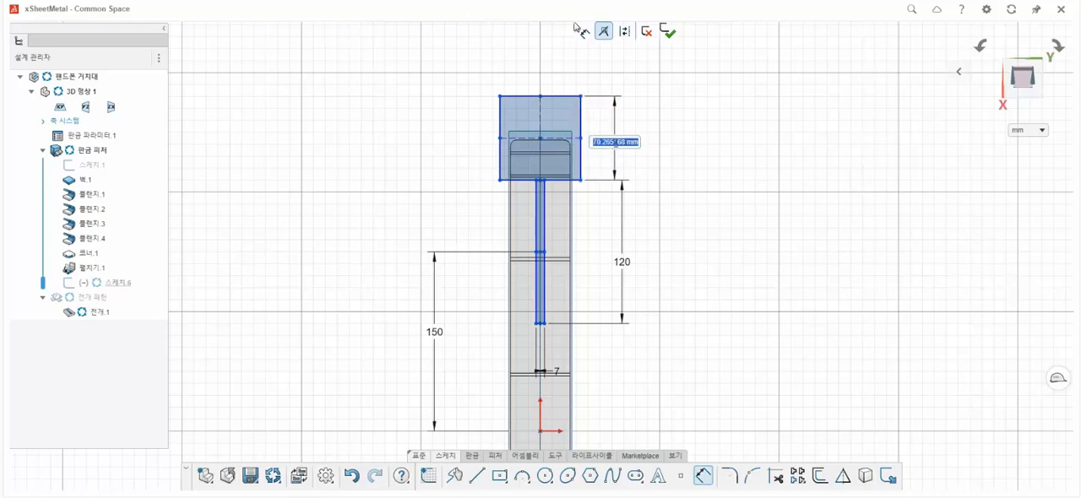
{"action": "type", "text": "30"}
{"action": "key", "text": "Return"}
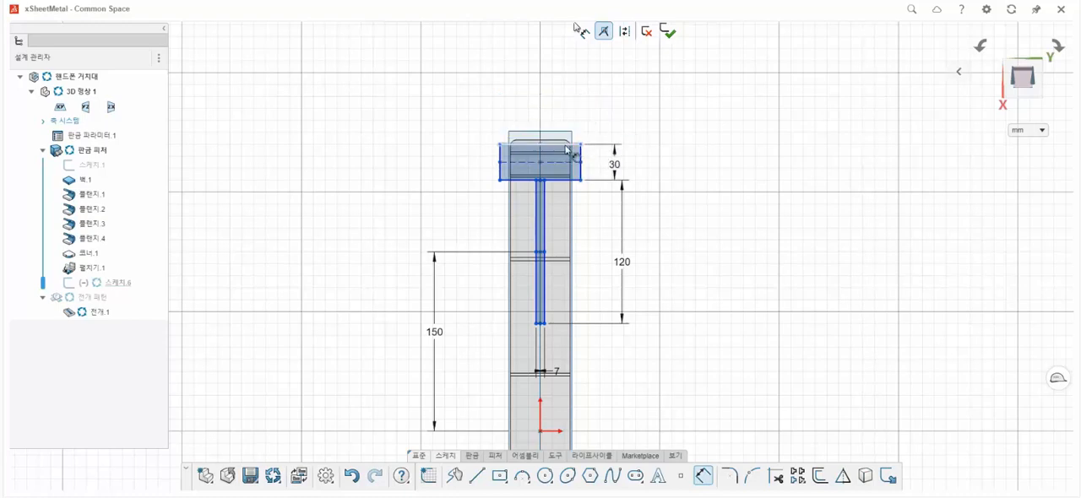
{"action": "left_click", "coordinate": [566, 147]}
{"action": "left_click", "coordinate": [543, 87]}
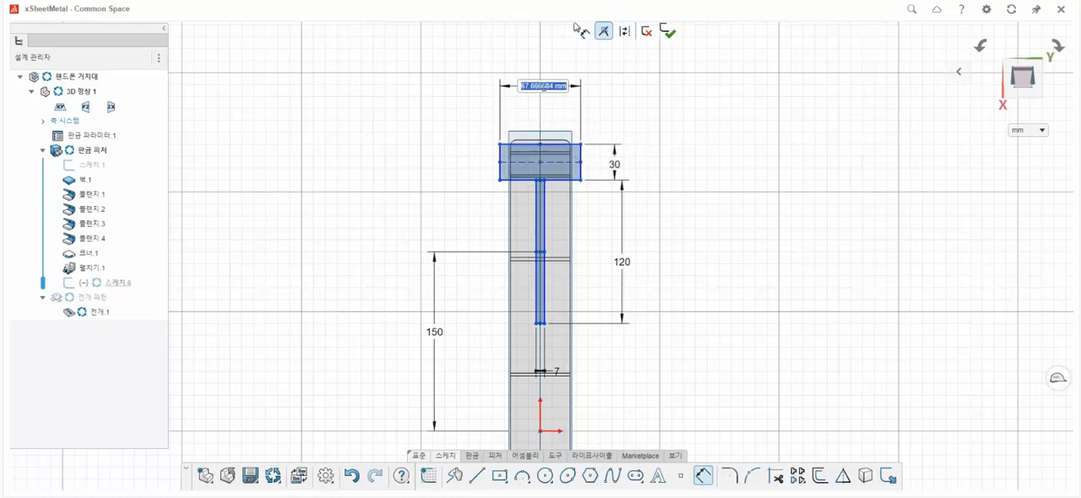
{"action": "key", "text": "Return"}
Trim the shared edge between the two rectangles so they form one T-shaped profile, and select the merged region to check it.
{"action": "scroll", "coordinate": [558, 152], "scroll_direction": "up", "scroll_amount": 2}
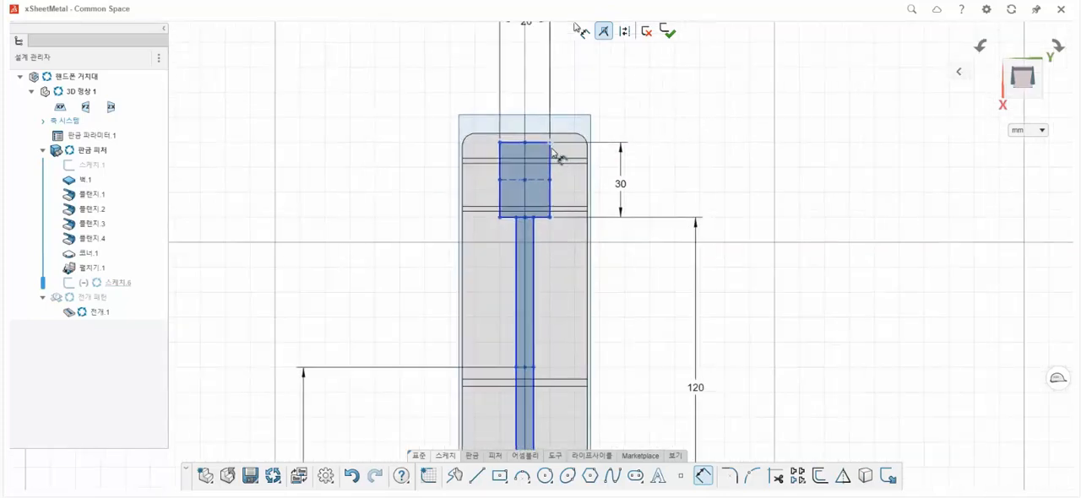
{"action": "scroll", "coordinate": [547, 216], "scroll_direction": "up", "scroll_amount": 1}
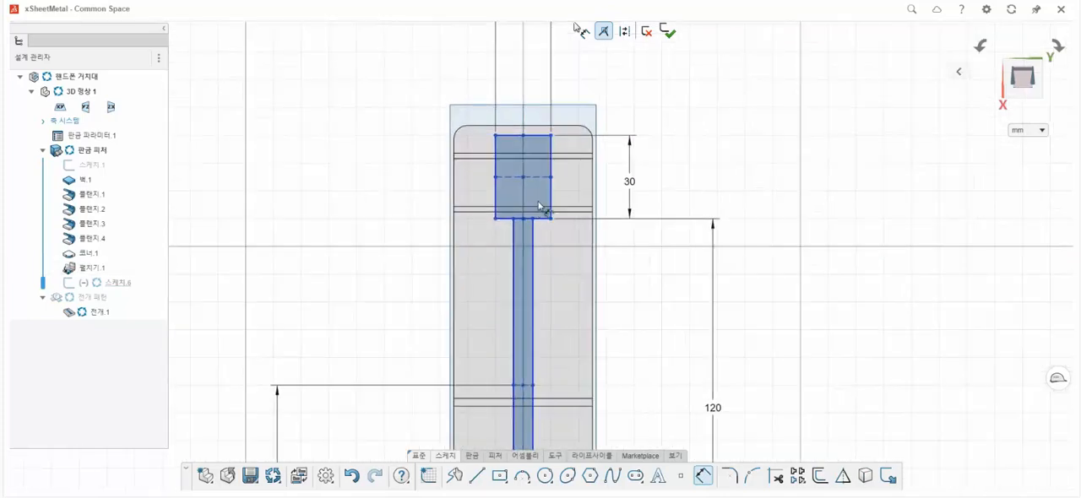
{"action": "scroll", "coordinate": [523, 189], "scroll_direction": "up", "scroll_amount": 1}
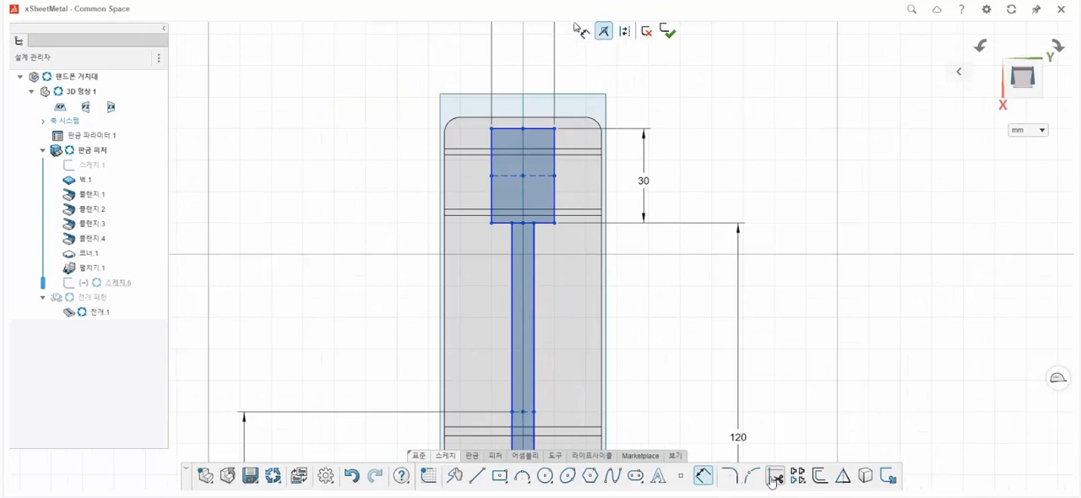
{"action": "scroll", "coordinate": [541, 232], "scroll_direction": "up", "scroll_amount": 3}
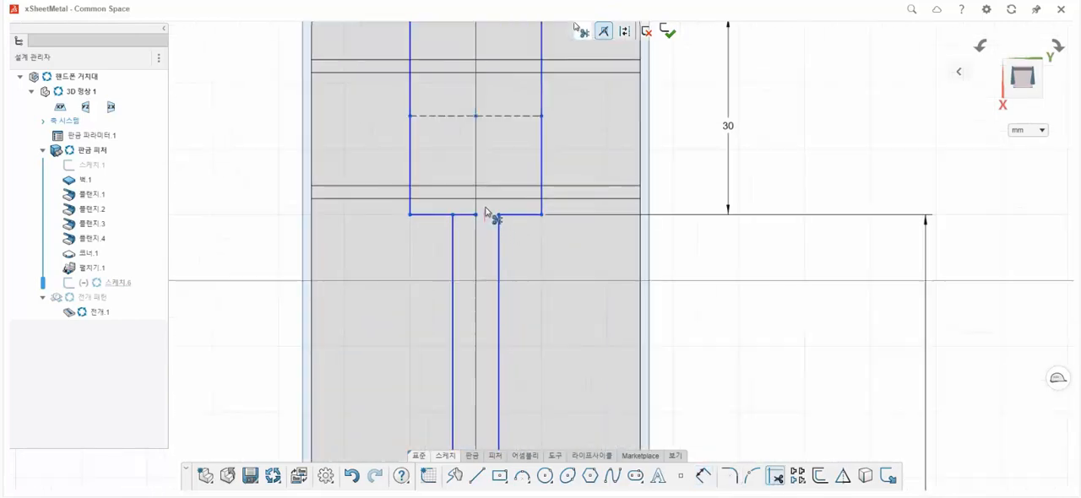
{"action": "scroll", "coordinate": [501, 236], "scroll_direction": "down", "scroll_amount": 1}
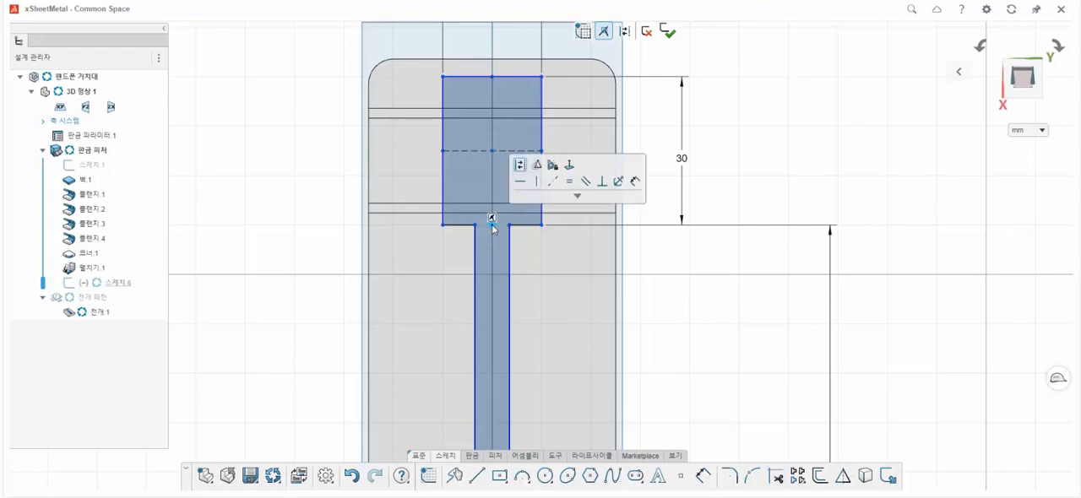
{"action": "left_click", "coordinate": [500, 249]}
{"action": "scroll", "coordinate": [507, 254], "scroll_direction": "down", "scroll_amount": 5}
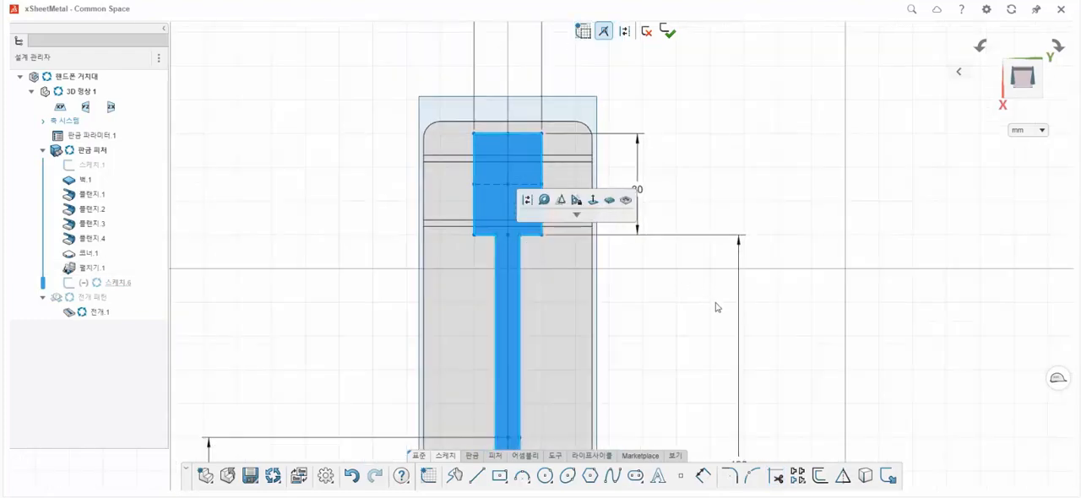
{"action": "scroll", "coordinate": [532, 340], "scroll_direction": "up", "scroll_amount": 2}
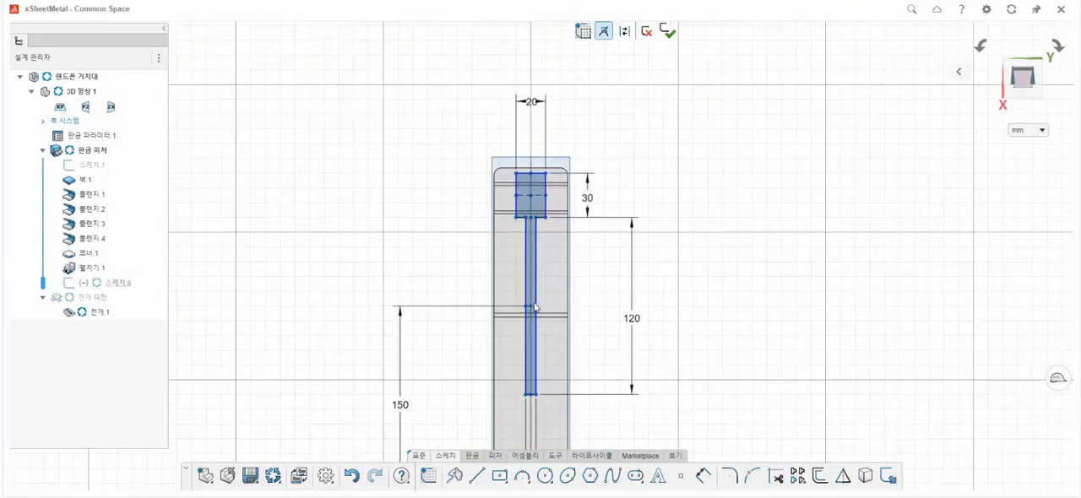
Constrain the narrow slot's centre point vertically in line with the sketch origin.
{"action": "left_click", "coordinate": [531, 305]}
{"action": "scroll", "coordinate": [556, 348], "scroll_direction": "down", "scroll_amount": 2}
{"action": "scroll", "coordinate": [537, 446], "scroll_direction": "down", "scroll_amount": 1}
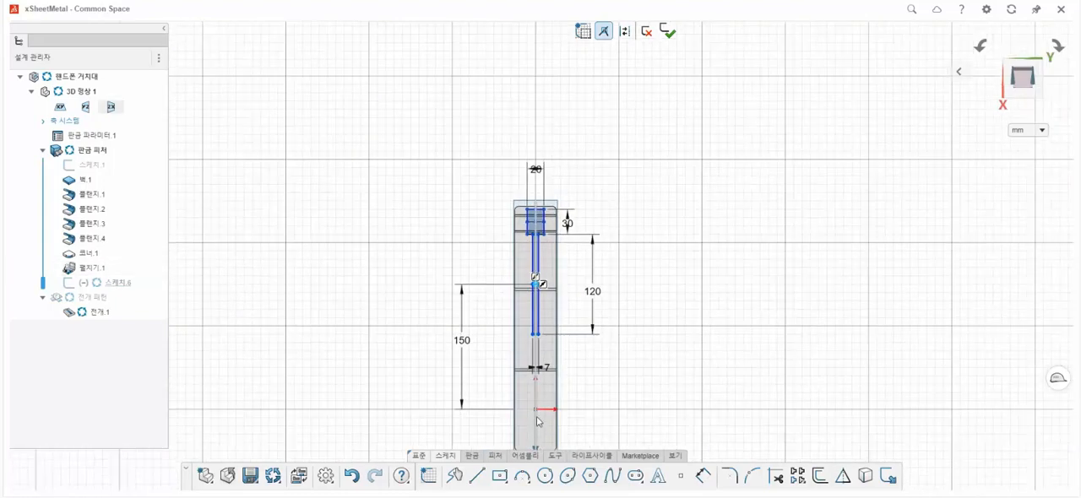
{"action": "left_click", "coordinate": [538, 413]}
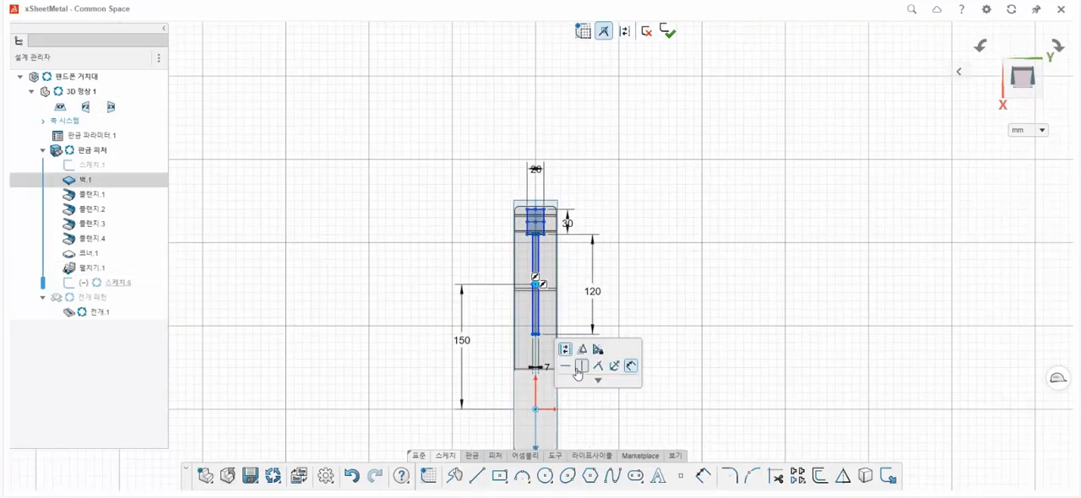
Set the upper rectangle's height to 26 mm and finish the sketch.
{"action": "scroll", "coordinate": [561, 260], "scroll_direction": "up", "scroll_amount": 2}
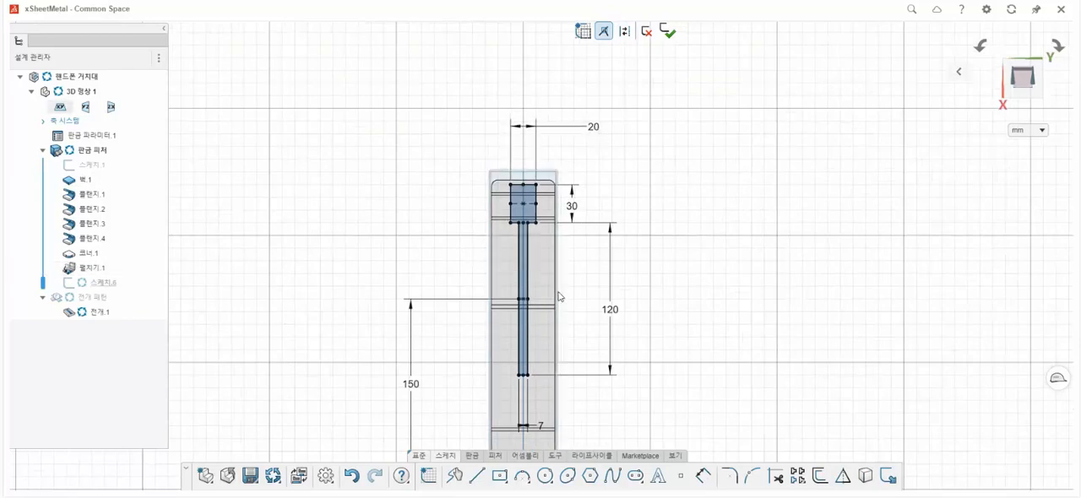
{"action": "scroll", "coordinate": [564, 314], "scroll_direction": "down", "scroll_amount": 2}
{"action": "scroll", "coordinate": [564, 243], "scroll_direction": "up", "scroll_amount": 1}
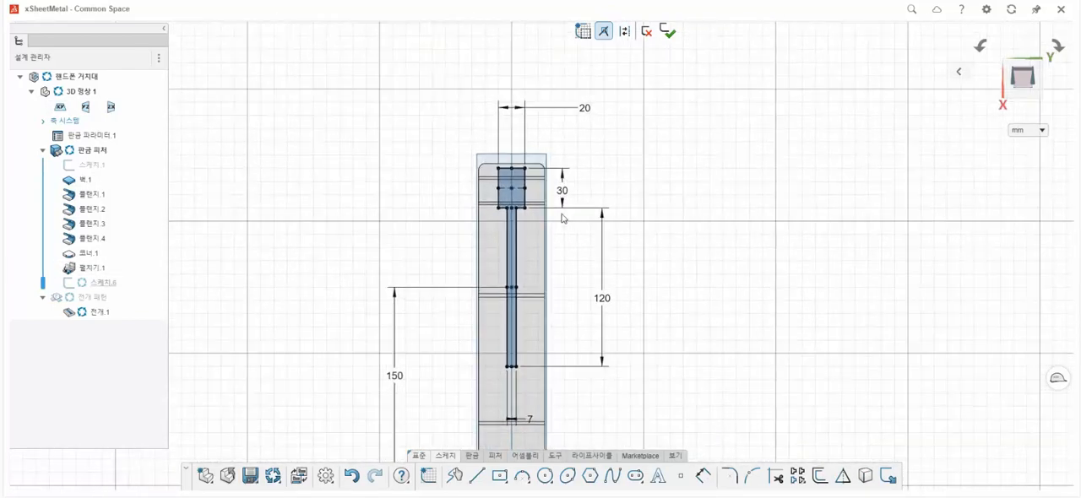
{"action": "double_click", "coordinate": [564, 193]}
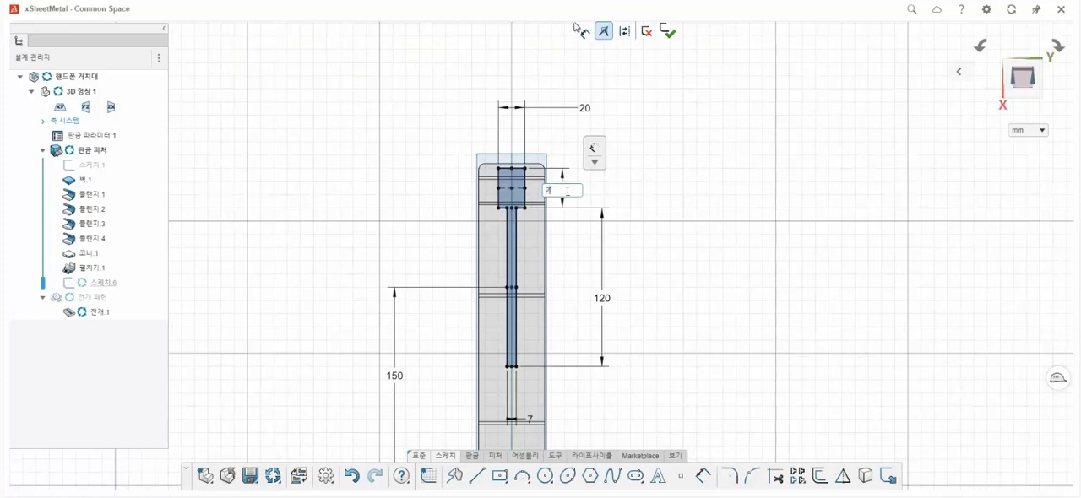
{"action": "type", "text": "26"}
{"action": "key", "text": "Return"}
{"action": "scroll", "coordinate": [557, 194], "scroll_direction": "up", "scroll_amount": 3}
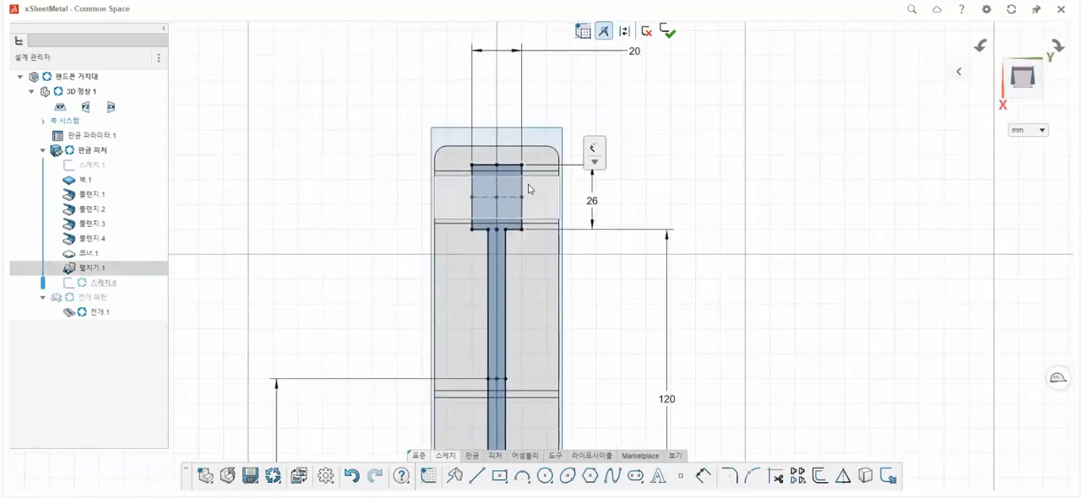
{"action": "left_click", "coordinate": [667, 32]}
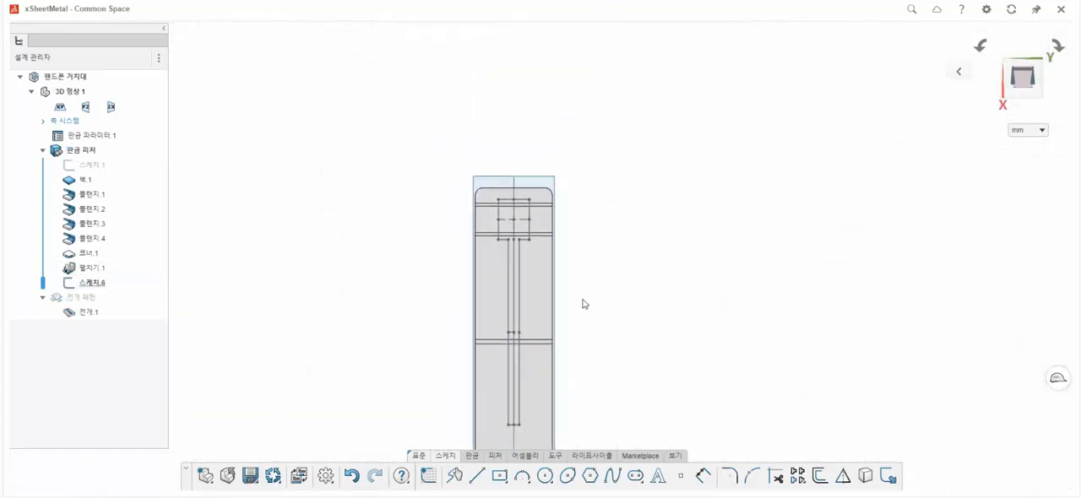
Cut the T-shaped slot profile through the unfolded sheet with a standard Cutout, using the up-to-next limit in both directions.
{"action": "left_click", "coordinate": [494, 456]}
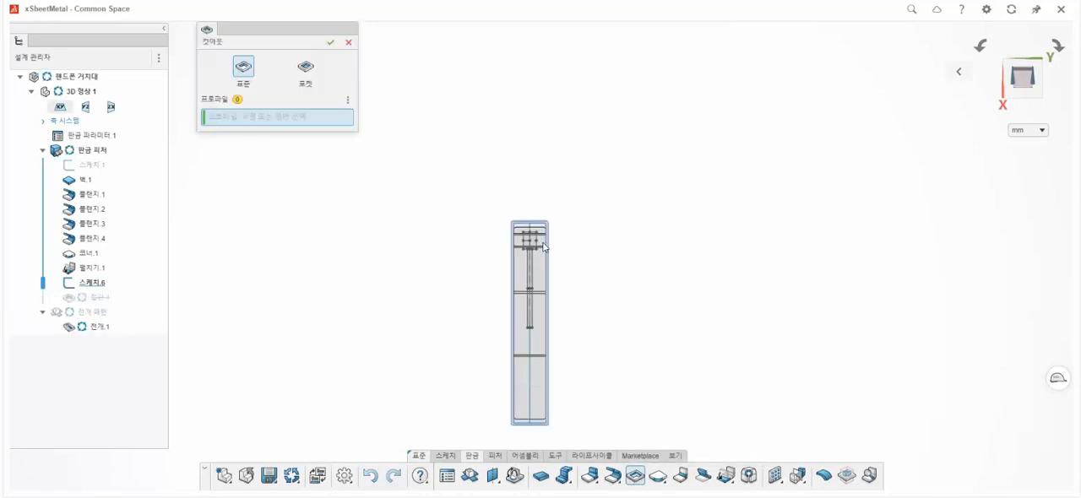
{"action": "scroll", "coordinate": [543, 256], "scroll_direction": "up", "scroll_amount": 6}
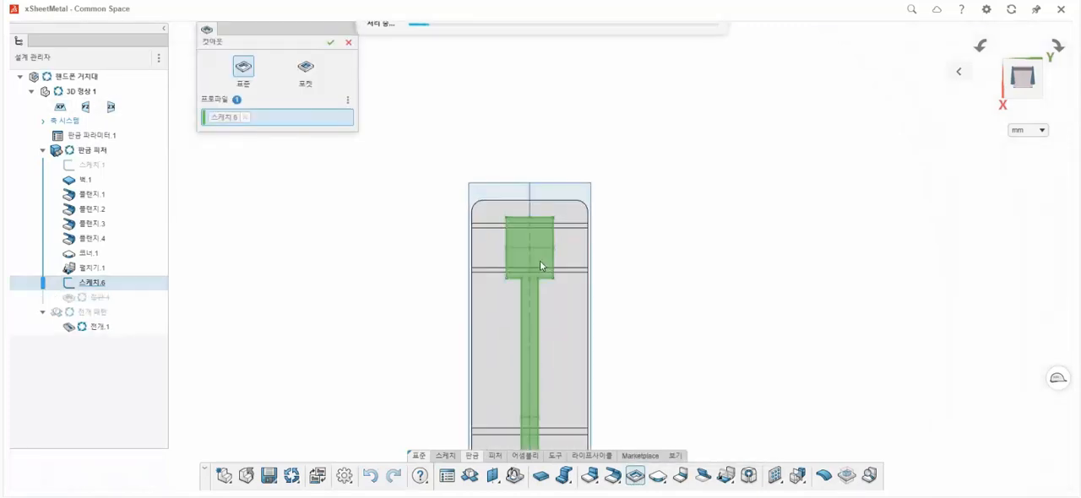
{"action": "left_click", "coordinate": [543, 266]}
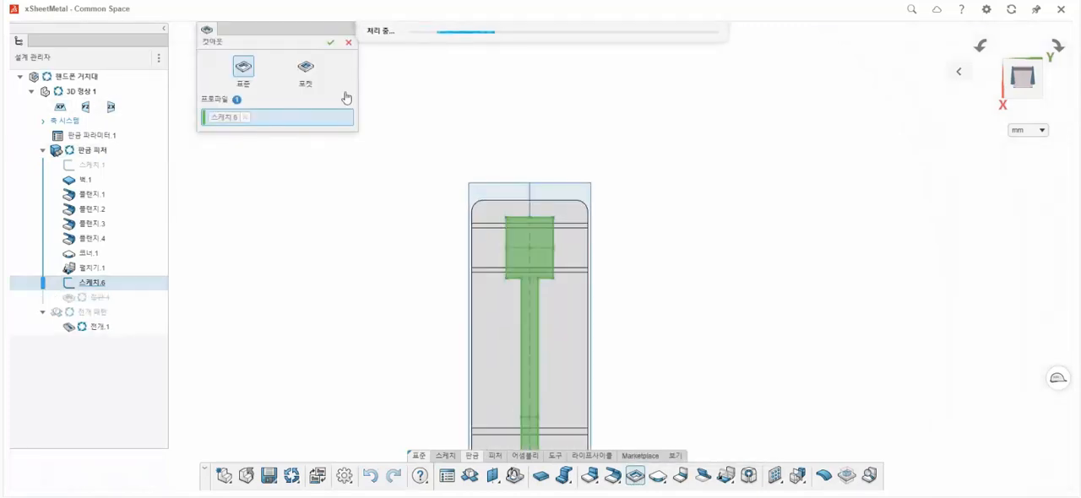
{"action": "left_click", "coordinate": [329, 44]}
{"action": "scroll", "coordinate": [544, 312], "scroll_direction": "down", "scroll_amount": 4}
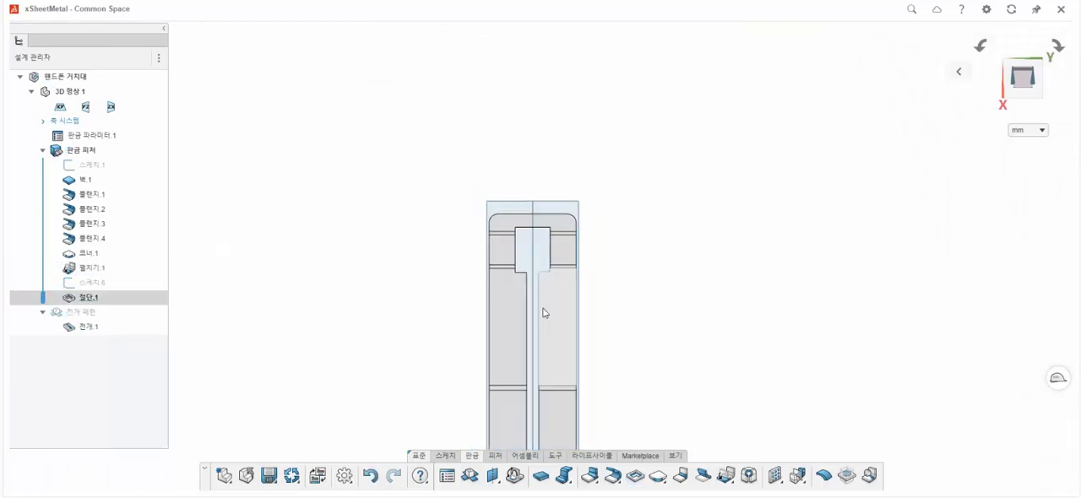
Try to refold the slotted sheet with the base wall fixed, folding the bend beside the base and the bend split by the slot.
{"action": "scroll", "coordinate": [546, 317], "scroll_direction": "down", "scroll_amount": 4}
{"action": "middle_click_drag", "start_coordinate": [543, 321], "coordinate": [627, 331]}
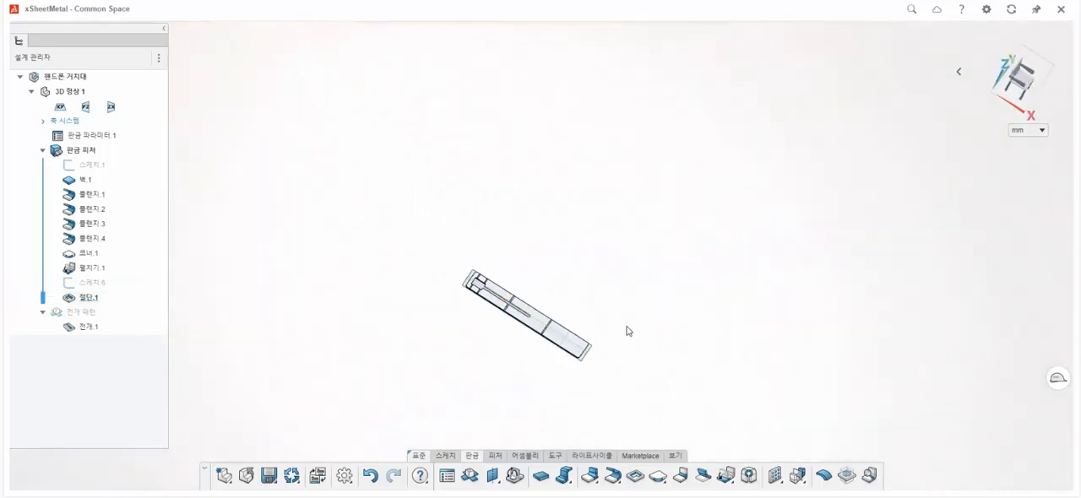
{"action": "left_click", "coordinate": [732, 481]}
{"action": "left_click", "coordinate": [740, 453]}
{"action": "scroll", "coordinate": [538, 325], "scroll_direction": "up", "scroll_amount": 5}
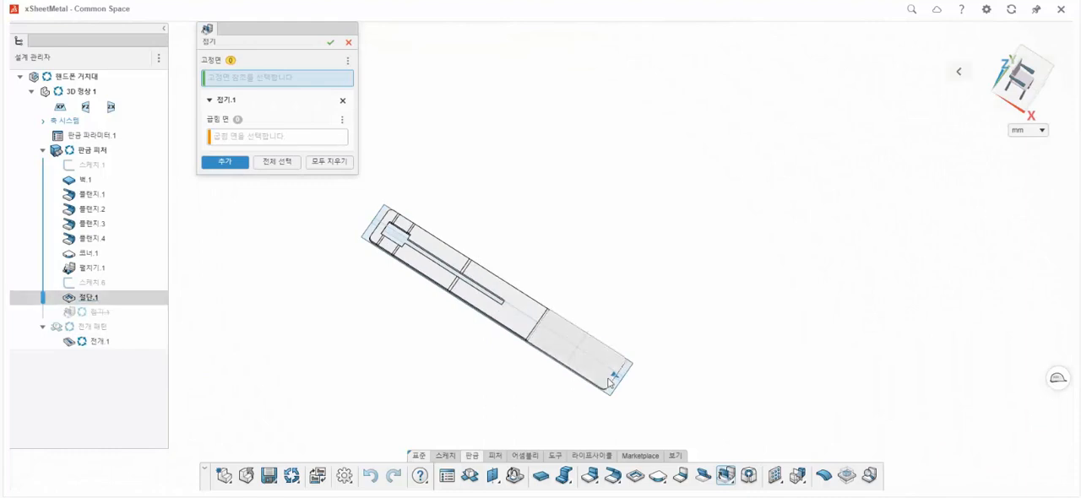
{"action": "left_click", "coordinate": [551, 338]}
{"action": "scroll", "coordinate": [501, 318], "scroll_direction": "up", "scroll_amount": 2}
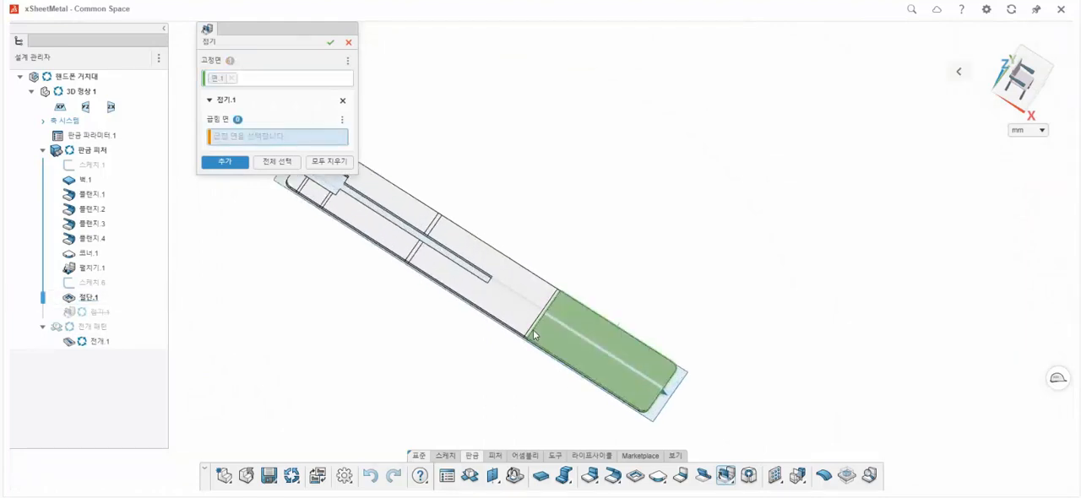
{"action": "left_click", "coordinate": [515, 295]}
{"action": "left_click", "coordinate": [233, 193]}
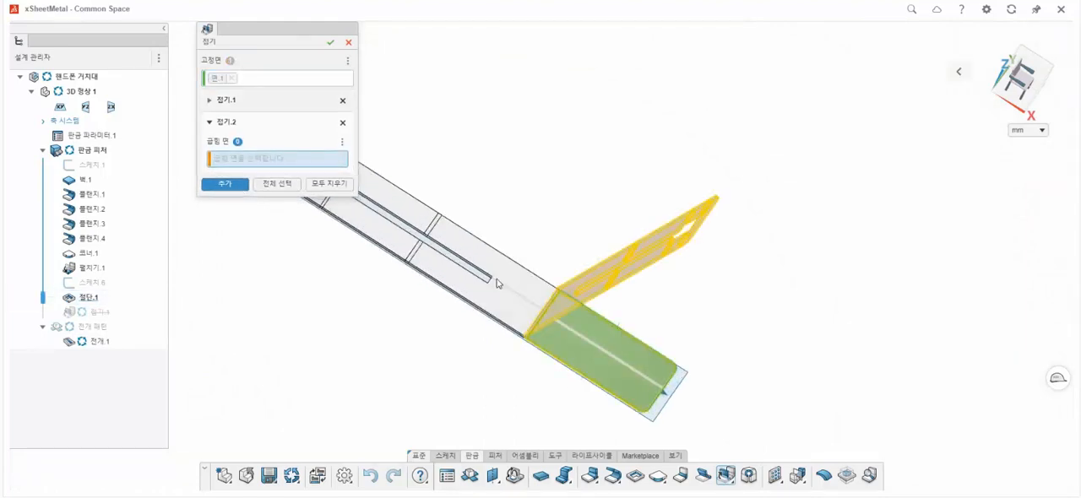
{"action": "left_click", "coordinate": [414, 256]}
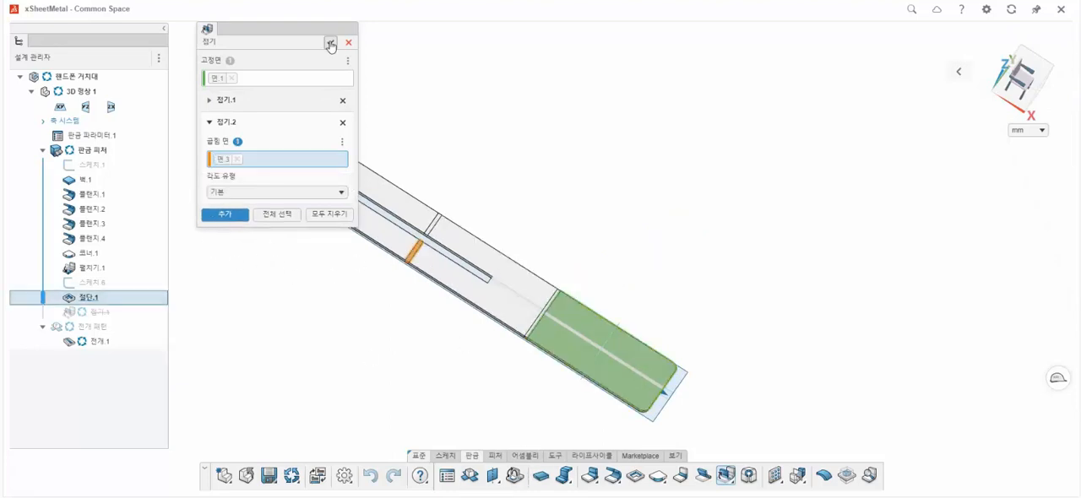
{"action": "left_click", "coordinate": [330, 43]}
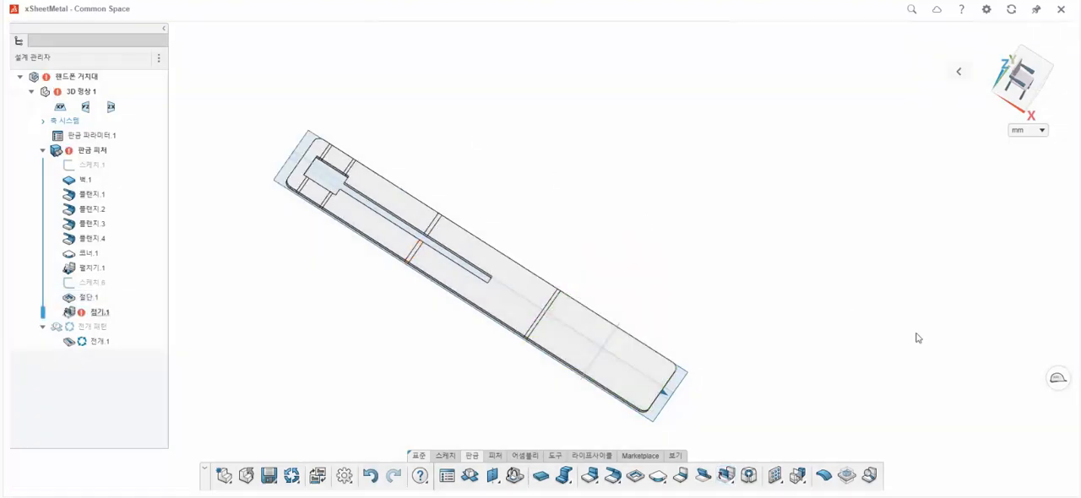
Deactivate the slot cutout feature and delete the failed fold feature.
{"action": "left_click", "coordinate": [87, 297]}
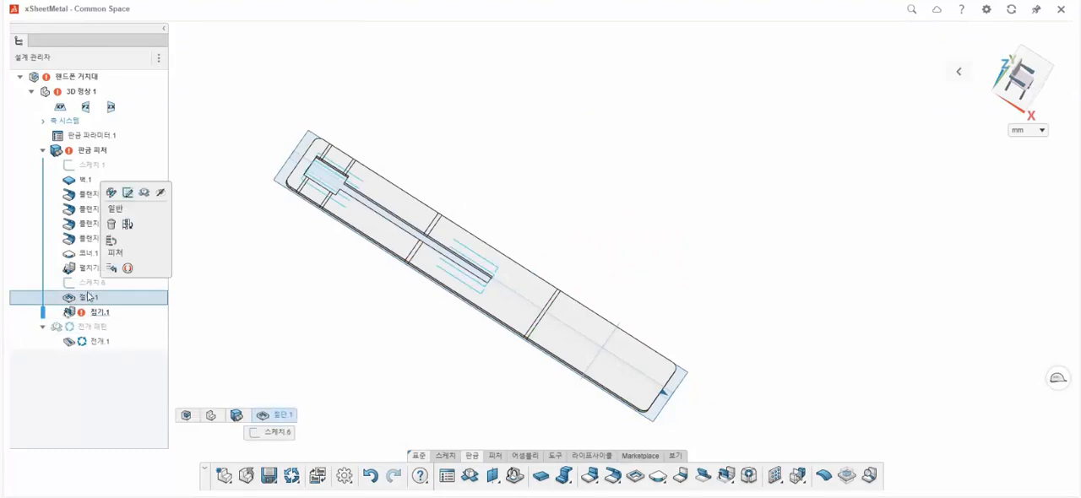
{"action": "left_click", "coordinate": [130, 269]}
{"action": "left_click", "coordinate": [95, 314]}
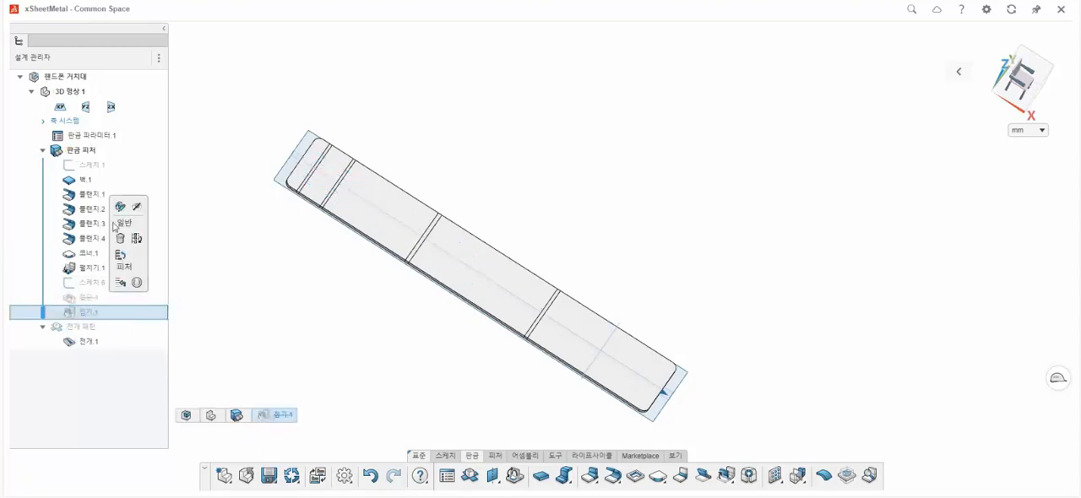
{"action": "left_click", "coordinate": [122, 239]}
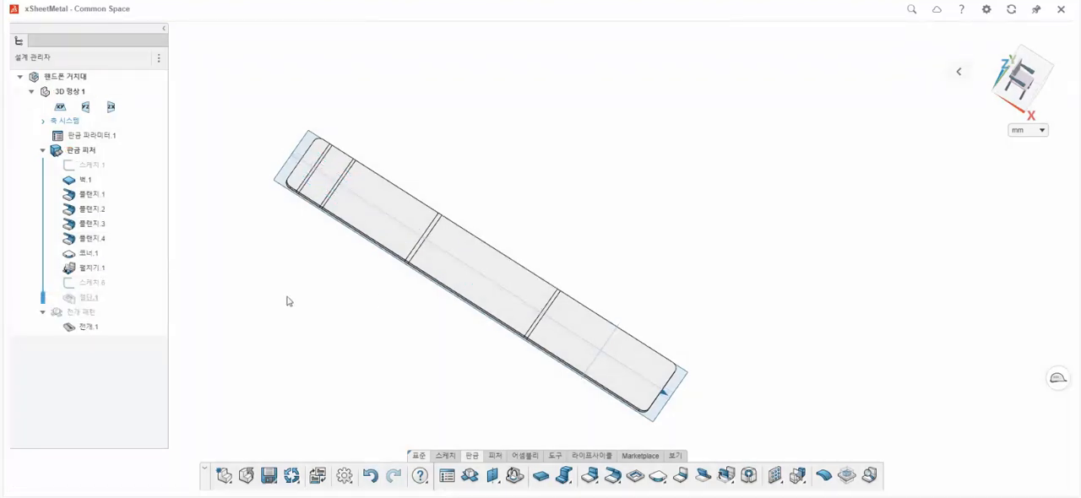
Create a Fold with the base wall as the fixed face and add the two bends nearest the base at the default angle type.
{"action": "left_click", "coordinate": [725, 478]}
{"action": "left_click", "coordinate": [742, 454]}
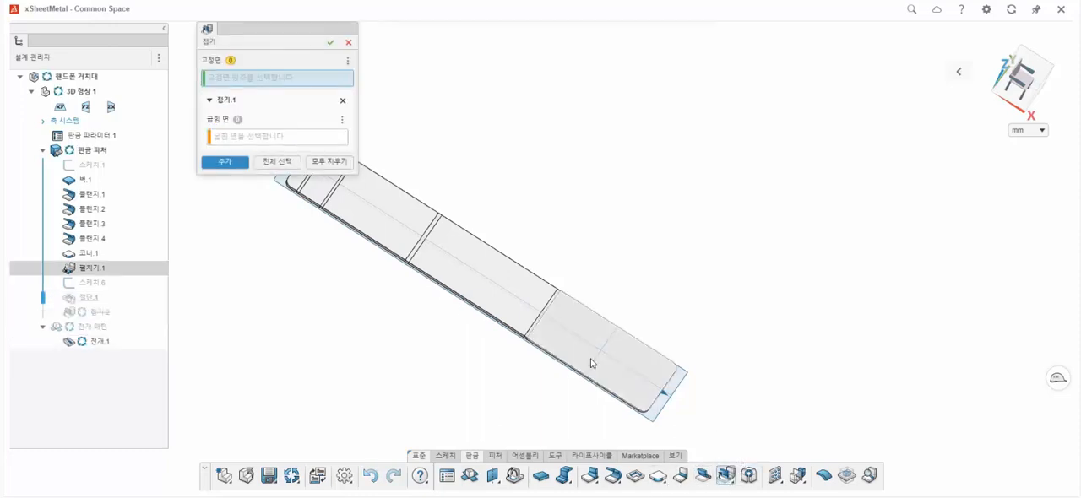
{"action": "left_click", "coordinate": [591, 363]}
{"action": "scroll", "coordinate": [539, 328], "scroll_direction": "up", "scroll_amount": 3}
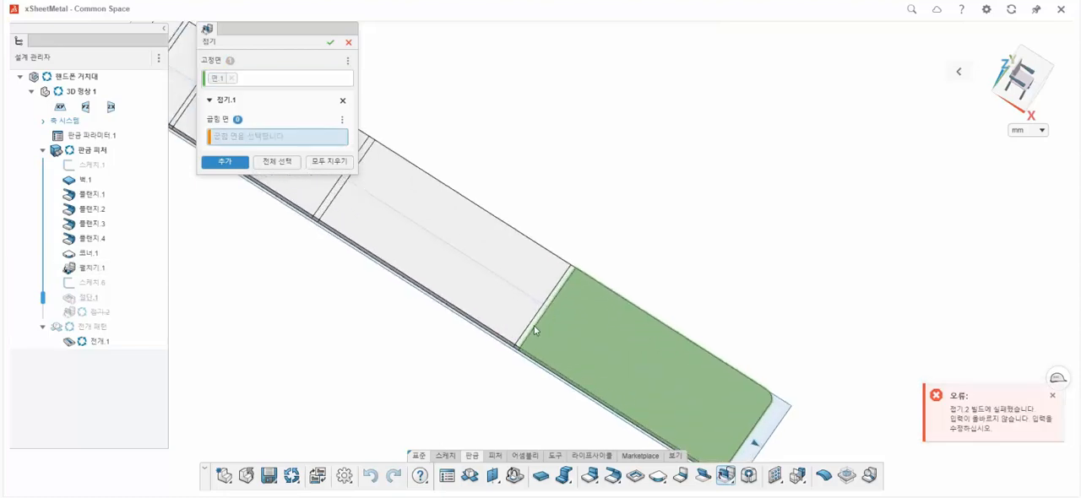
{"action": "left_click", "coordinate": [535, 330]}
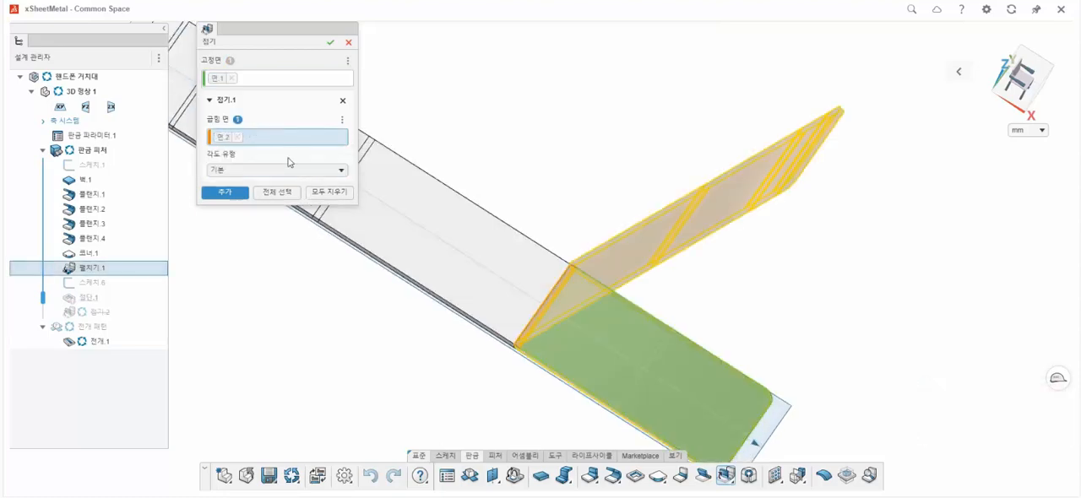
{"action": "left_click", "coordinate": [226, 193]}
{"action": "scroll", "coordinate": [454, 263], "scroll_direction": "down", "scroll_amount": 2}
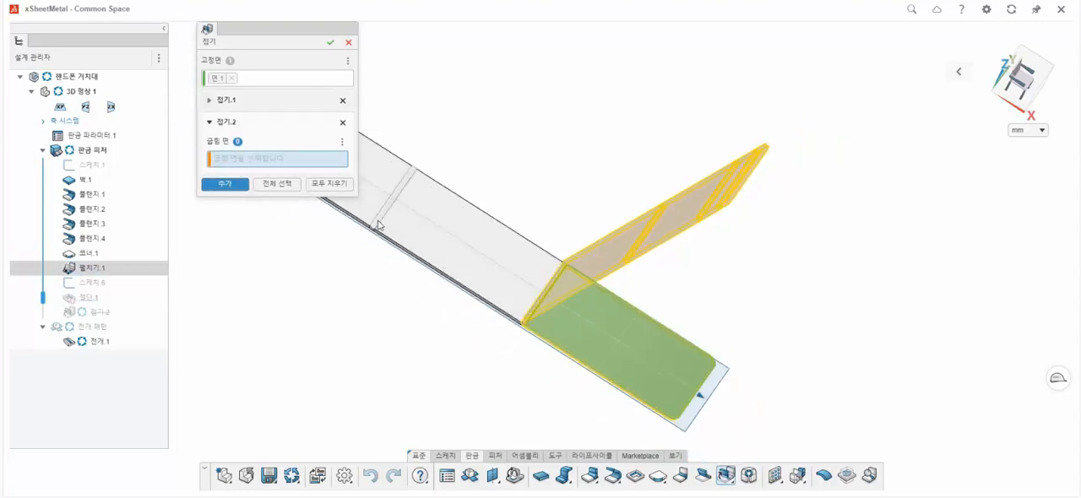
{"action": "left_click", "coordinate": [378, 225]}
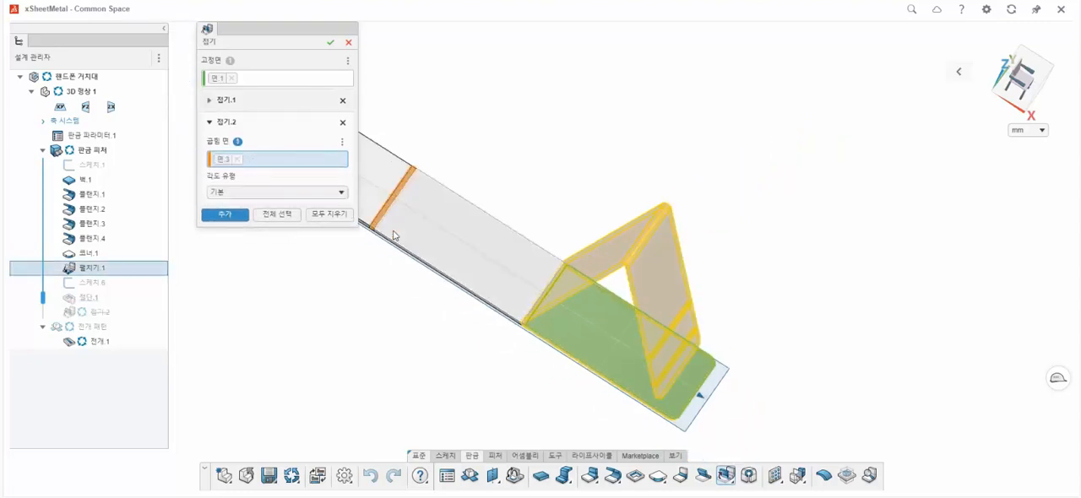
{"action": "left_click", "coordinate": [224, 216]}
Add the two remaining bends near the far end of the strip to the fold at the default angle type and complete it.
{"action": "scroll", "coordinate": [445, 220], "scroll_direction": "down", "scroll_amount": 2}
{"action": "scroll", "coordinate": [417, 232], "scroll_direction": "up", "scroll_amount": 4}
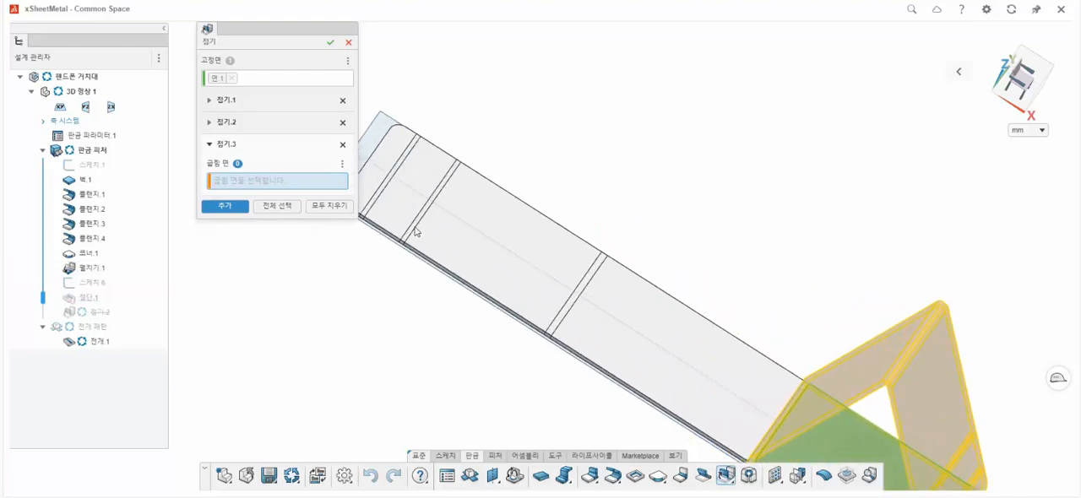
{"action": "left_click", "coordinate": [415, 232]}
{"action": "left_click", "coordinate": [248, 230]}
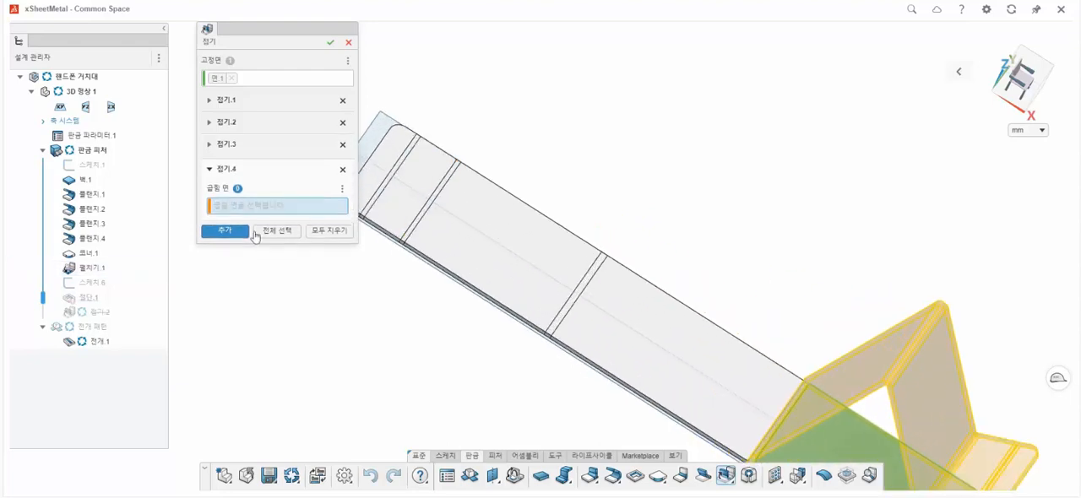
{"action": "left_click", "coordinate": [379, 194]}
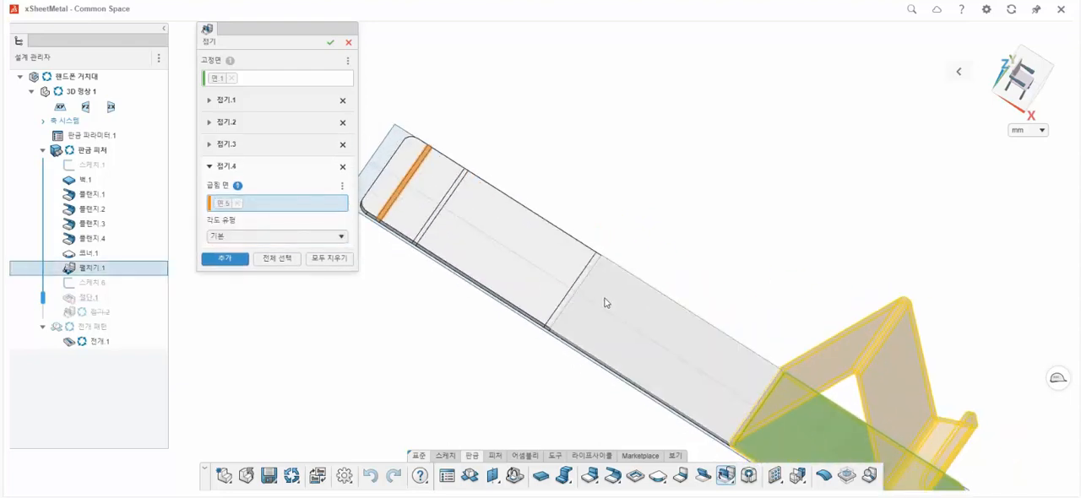
{"action": "scroll", "coordinate": [540, 260], "scroll_direction": "down", "scroll_amount": 2}
{"action": "left_click", "coordinate": [329, 48]}
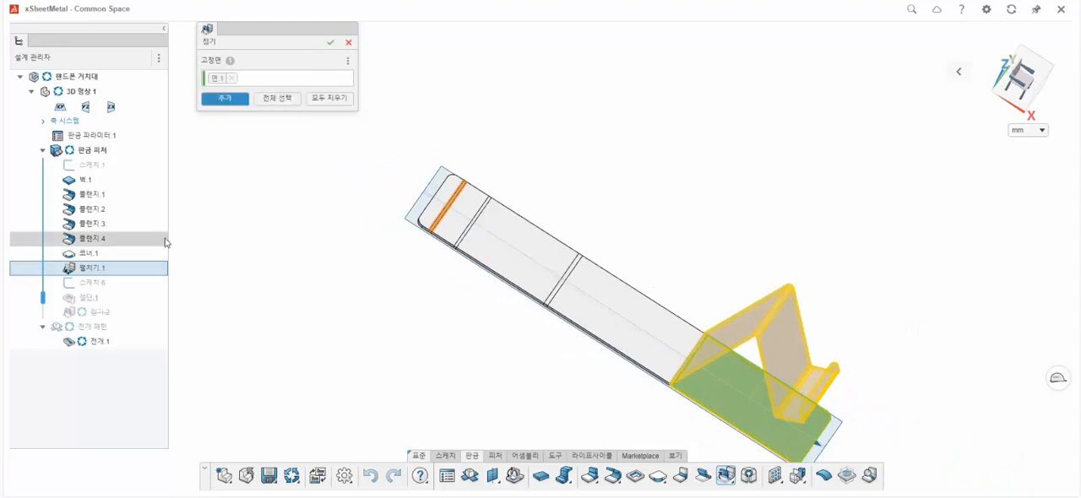
Reactivate the slot cutout and inspect the slot on the folded stand.
{"action": "right_click", "coordinate": [82, 302]}
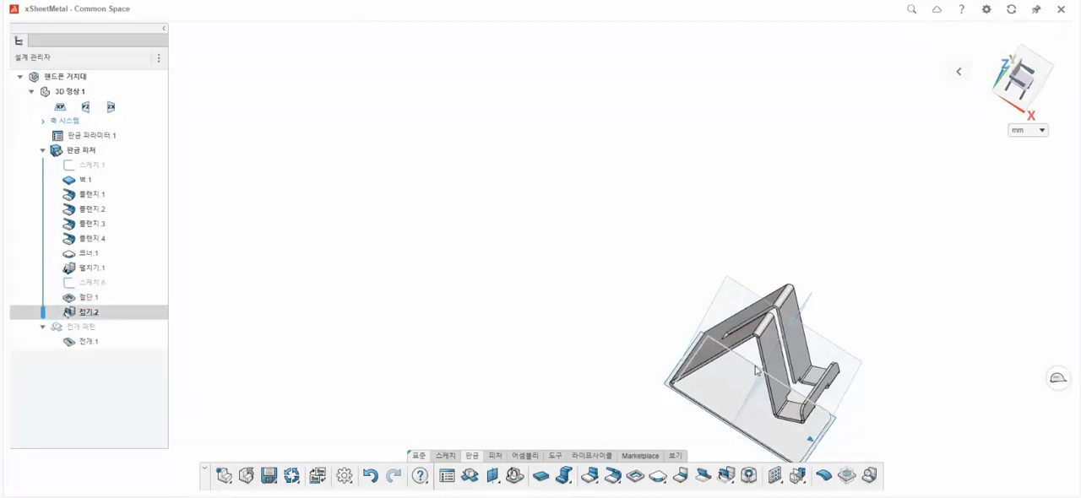
{"action": "mouse_move", "coordinate": [824, 384]}
{"action": "middle_mouse_down"}
{"action": "mouse_move", "coordinate": [731, 312]}
{"action": "mouse_move", "coordinate": [809, 384]}
{"action": "middle_mouse_up"}
{"action": "scroll", "coordinate": [819, 392], "scroll_direction": "down", "scroll_amount": 5}
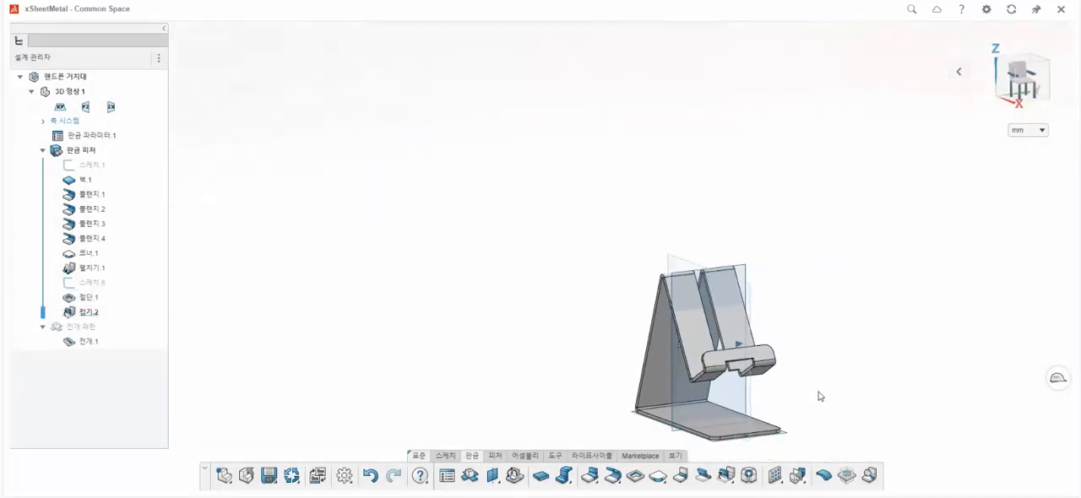
{"action": "scroll", "coordinate": [693, 363], "scroll_direction": "up", "scroll_amount": 3}
{"action": "middle_click_drag", "start_coordinate": [687, 340], "coordinate": [723, 367]}
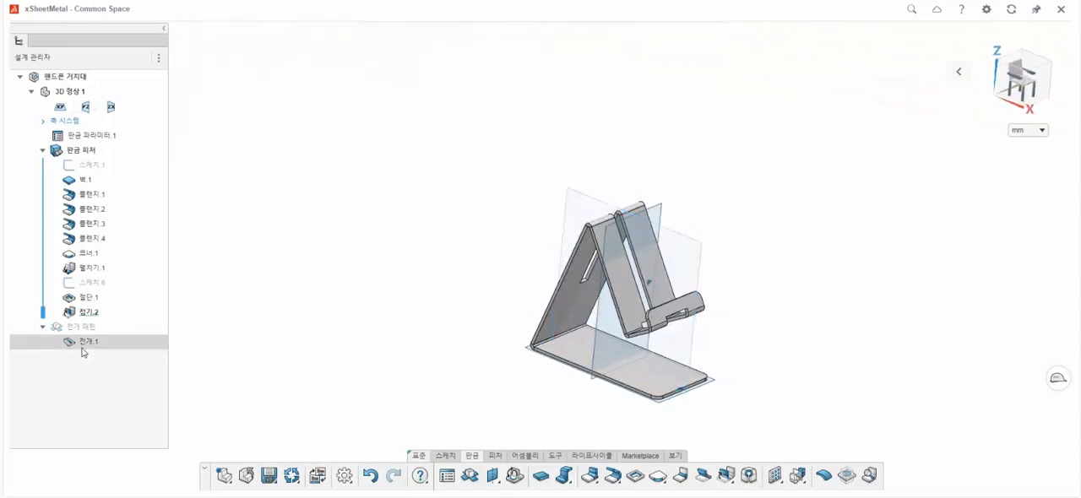
Display the flat pattern to check the slotted sheet, and return to the folded stand.
{"action": "left_click", "coordinate": [82, 330]}
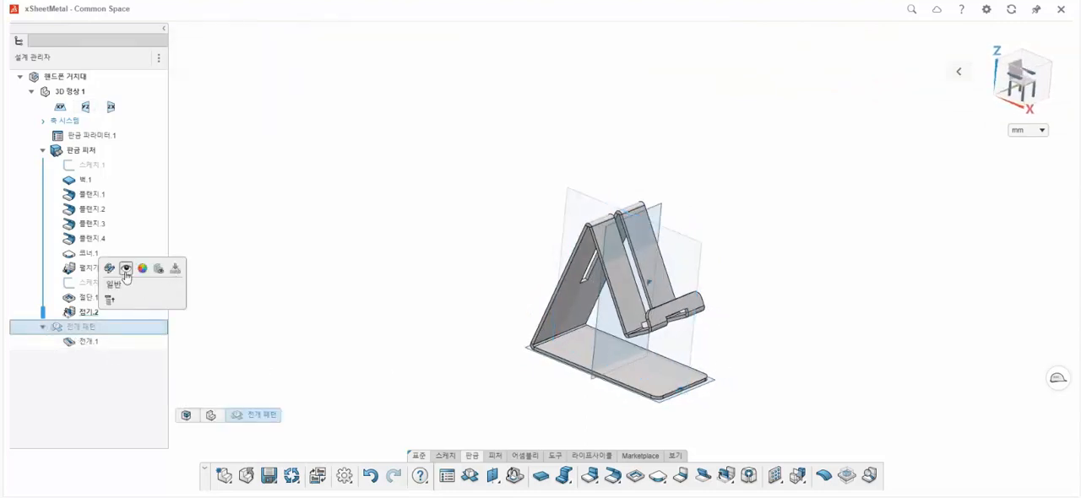
{"action": "left_click", "coordinate": [85, 342]}
{"action": "left_click", "coordinate": [68, 329]}
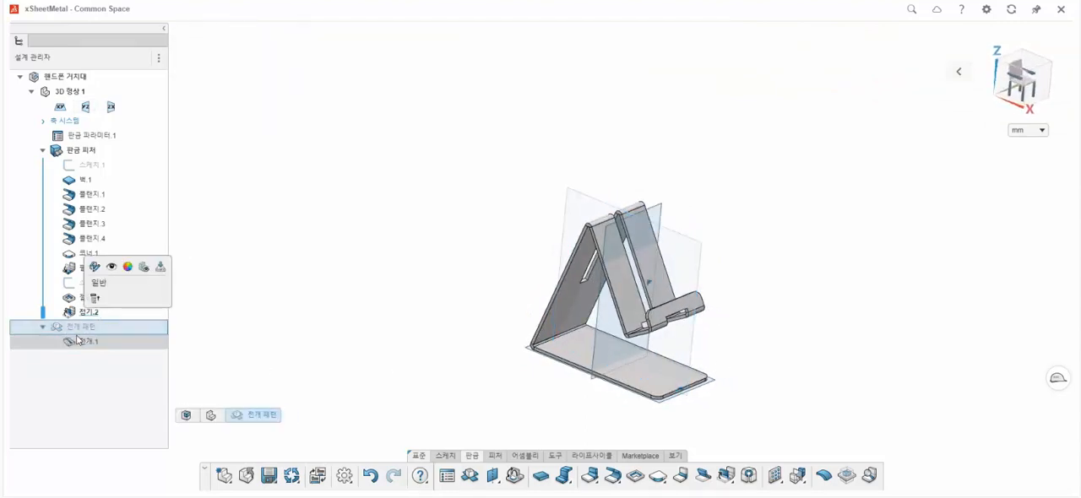
{"action": "left_click", "coordinate": [86, 341]}
{"action": "left_click", "coordinate": [110, 284]}
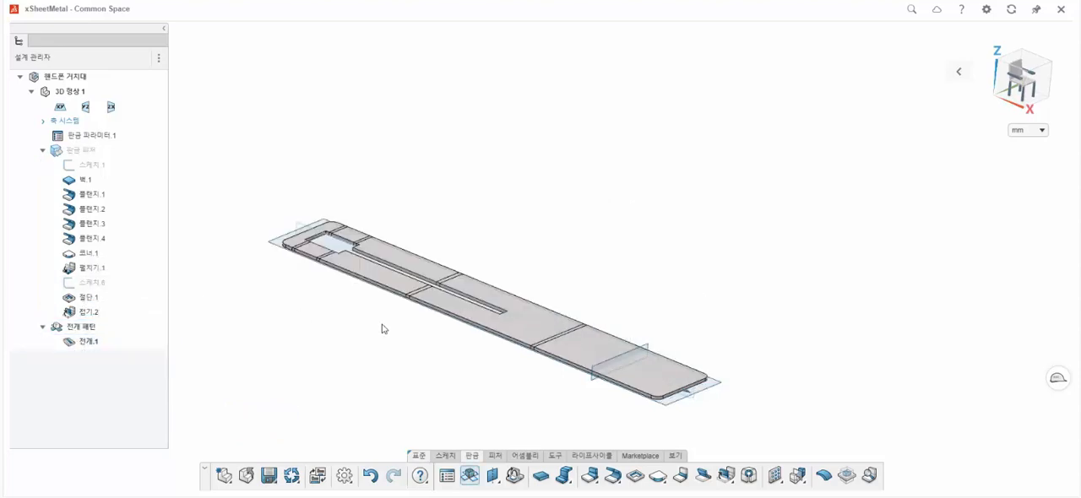
{"action": "left_click", "coordinate": [85, 342]}
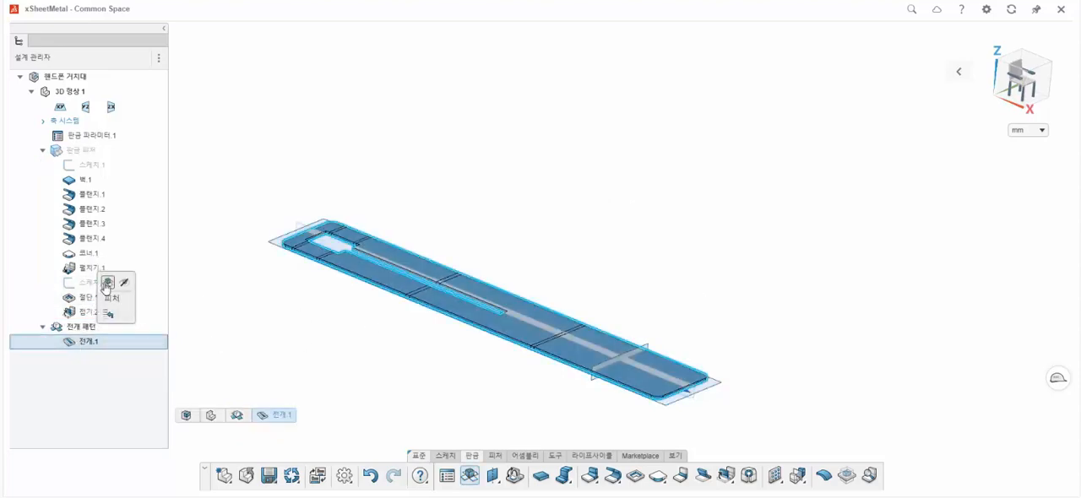
{"action": "left_click", "coordinate": [107, 284]}
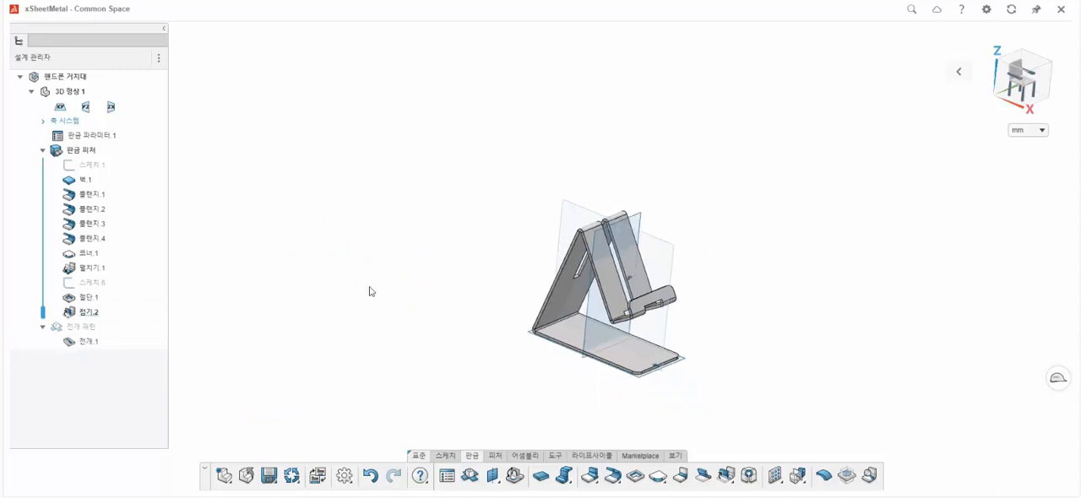
Start a Corner feature with a 2 mm radius and pick the two corner edges at the slot's closed end on the rear support.
{"action": "left_click", "coordinate": [658, 478]}
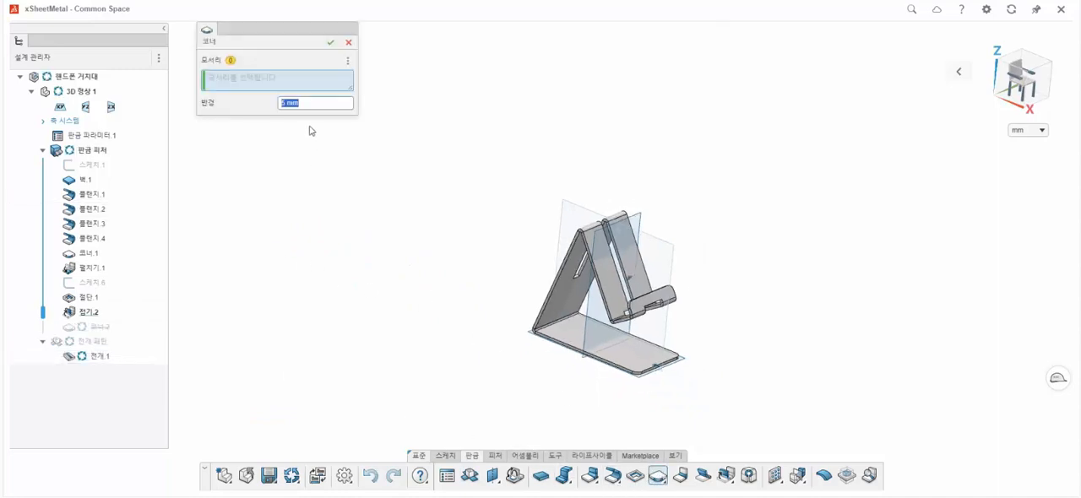
{"action": "key", "text": "Return"}
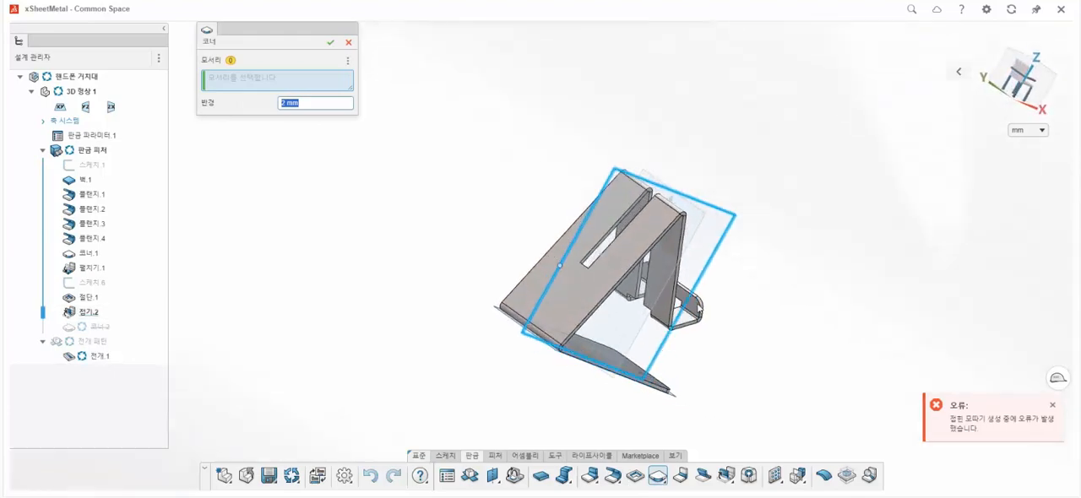
{"action": "scroll", "coordinate": [581, 244], "scroll_direction": "up", "scroll_amount": 5}
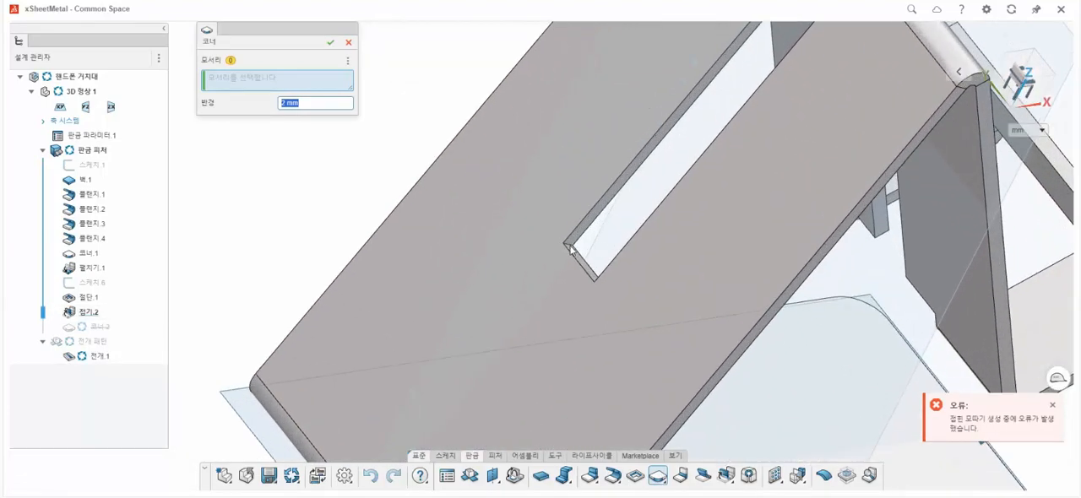
{"action": "scroll", "coordinate": [571, 250], "scroll_direction": "up", "scroll_amount": 2}
{"action": "left_click", "coordinate": [571, 247]}
{"action": "scroll", "coordinate": [574, 272], "scroll_direction": "up", "scroll_amount": 3}
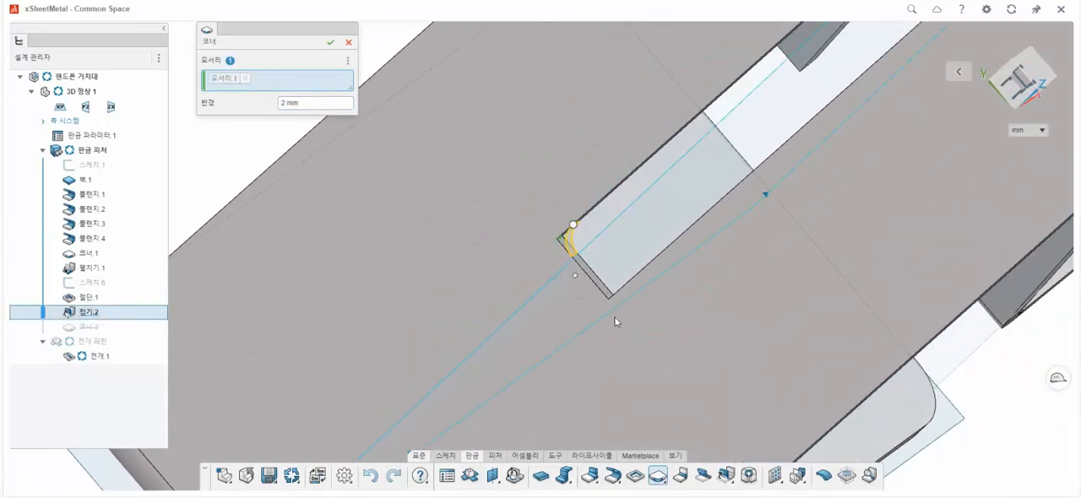
{"action": "middle_click_drag", "start_coordinate": [615, 321], "coordinate": [600, 310]}
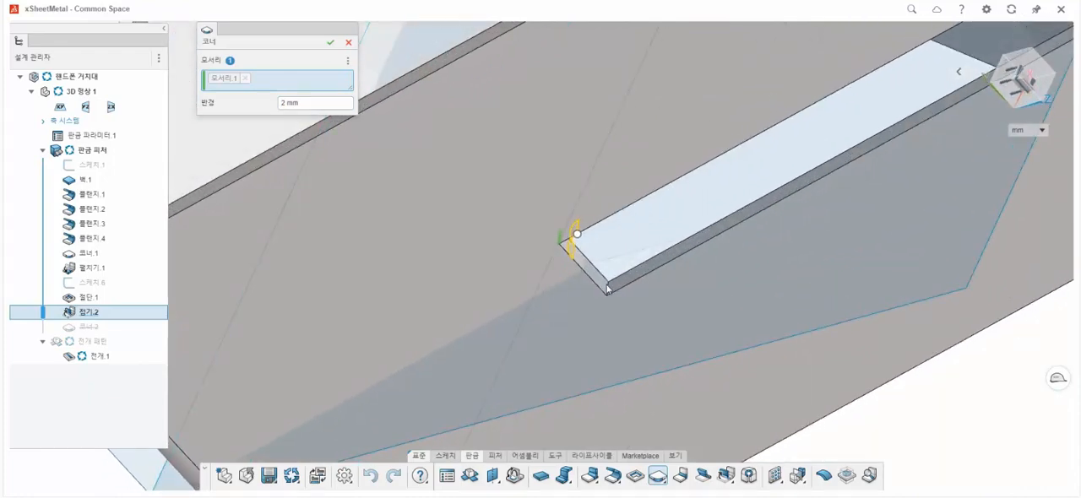
{"action": "left_click", "coordinate": [609, 289]}
Add the four corner edges of the slot's wide T-shaped end near the phone rest to the 2 mm corner and complete it.
{"action": "scroll", "coordinate": [648, 285], "scroll_direction": "down", "scroll_amount": 4}
{"action": "middle_click_drag", "start_coordinate": [669, 287], "coordinate": [496, 188]}
{"action": "scroll", "coordinate": [496, 187], "scroll_direction": "down", "scroll_amount": 1}
{"action": "scroll", "coordinate": [875, 397], "scroll_direction": "up", "scroll_amount": 8}
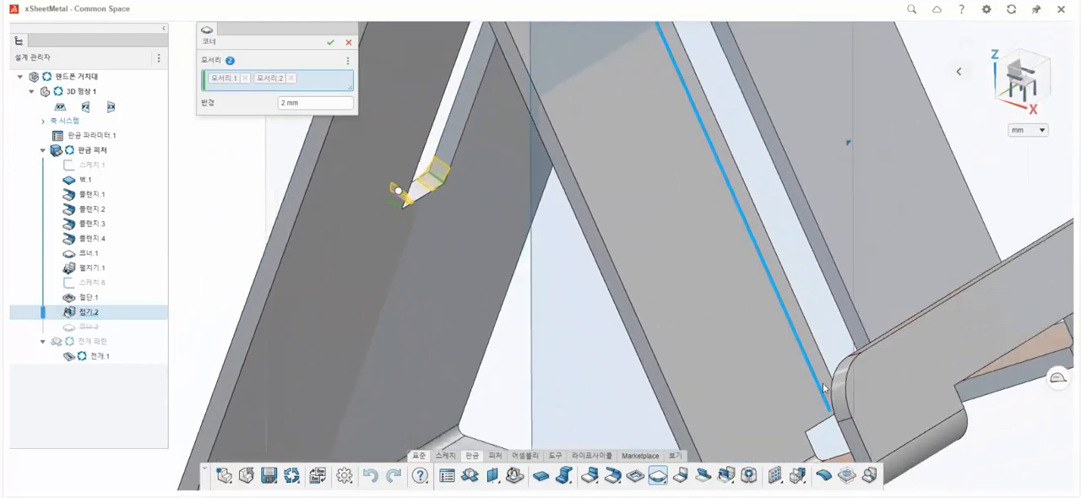
{"action": "scroll", "coordinate": [849, 394], "scroll_direction": "up", "scroll_amount": 3}
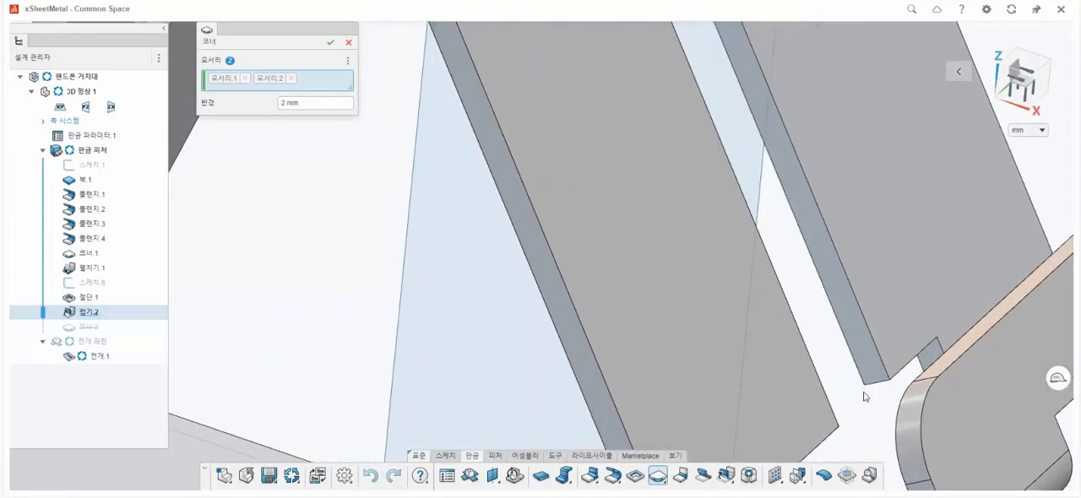
{"action": "scroll", "coordinate": [864, 396], "scroll_direction": "up", "scroll_amount": 1}
{"action": "left_click", "coordinate": [891, 381]}
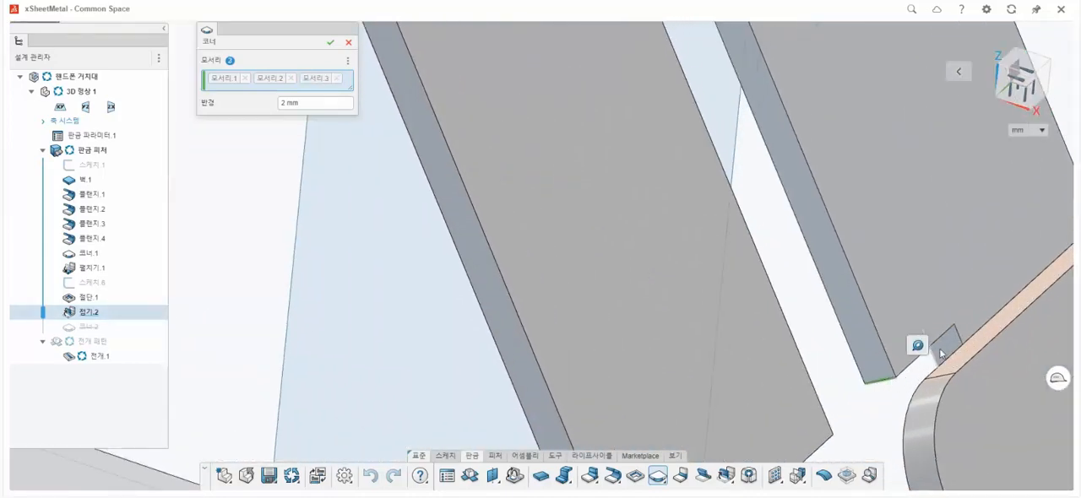
{"action": "middle_click_drag", "start_coordinate": [932, 373], "coordinate": [794, 412]}
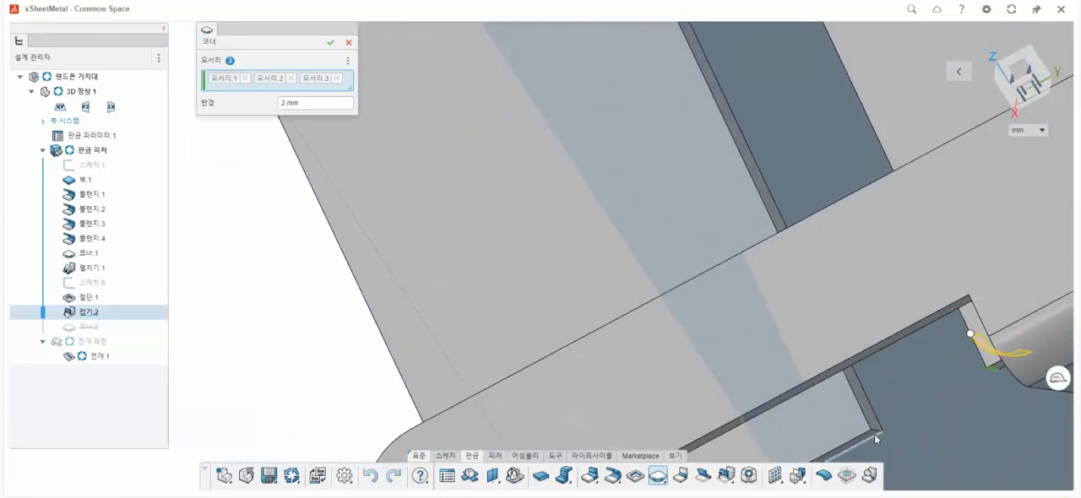
{"action": "left_click", "coordinate": [877, 435]}
{"action": "scroll", "coordinate": [941, 407], "scroll_direction": "down", "scroll_amount": 2}
{"action": "middle_click_drag", "start_coordinate": [943, 408], "coordinate": [850, 287]}
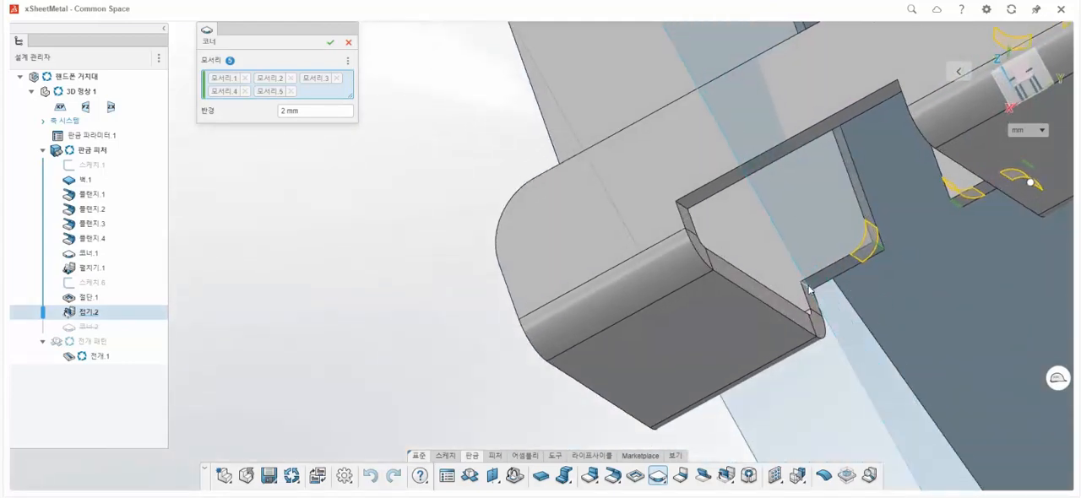
{"action": "left_click", "coordinate": [330, 42]}
Inspect the finished phone stand and its rounded slot corners from the front, side, top and isometric views.
{"action": "scroll", "coordinate": [917, 274], "scroll_direction": "down", "scroll_amount": 5}
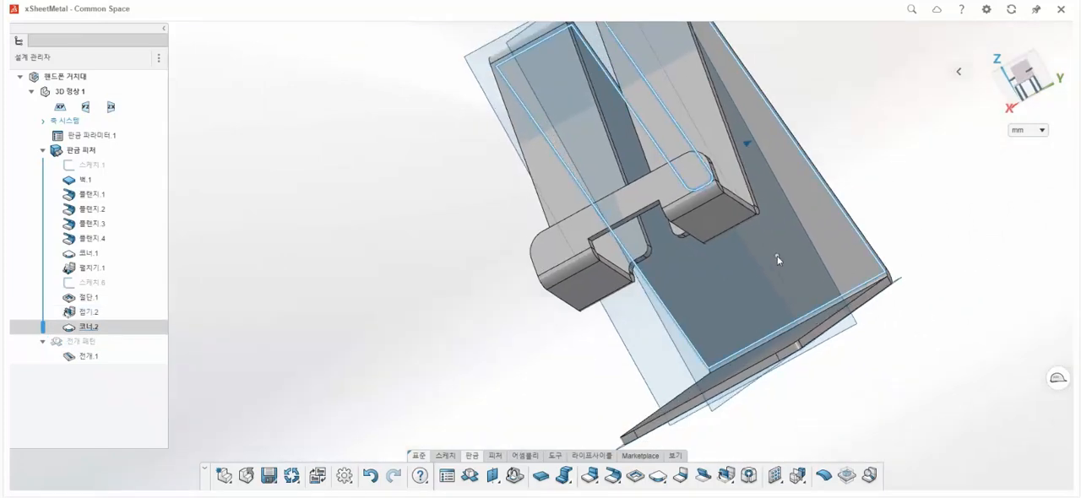
{"action": "middle_click_drag", "start_coordinate": [777, 257], "coordinate": [880, 259]}
{"action": "scroll", "coordinate": [829, 307], "scroll_direction": "down", "scroll_amount": 1}
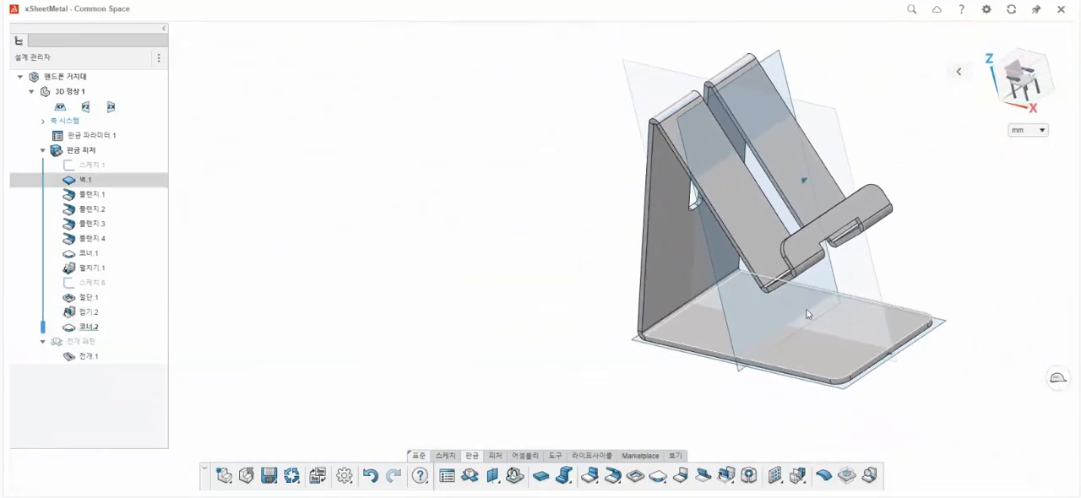
{"action": "key", "text": "ctrl+1"}
{"action": "scroll", "coordinate": [797, 310], "scroll_direction": "down", "scroll_amount": 2}
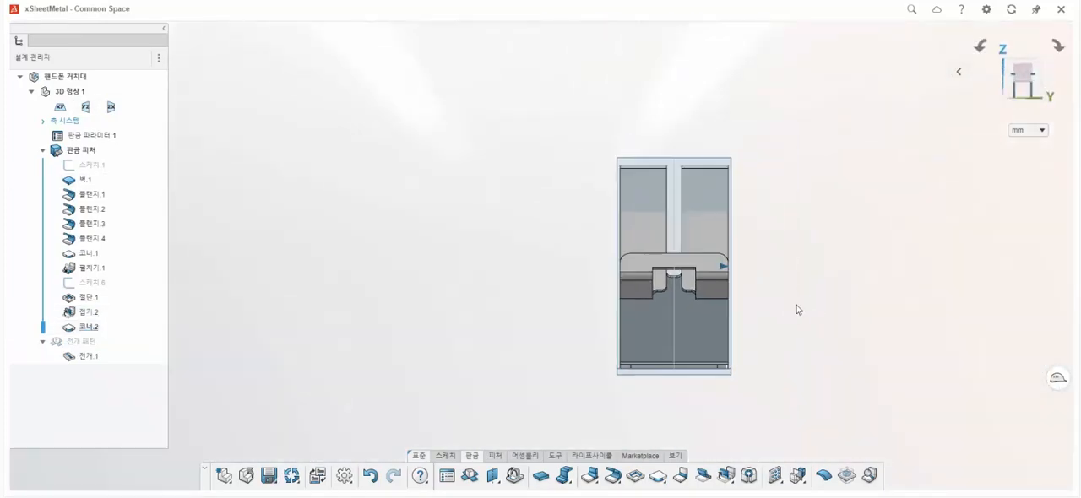
{"action": "scroll", "coordinate": [807, 292], "scroll_direction": "up", "scroll_amount": 2}
{"action": "key", "text": "ctrl+3"}
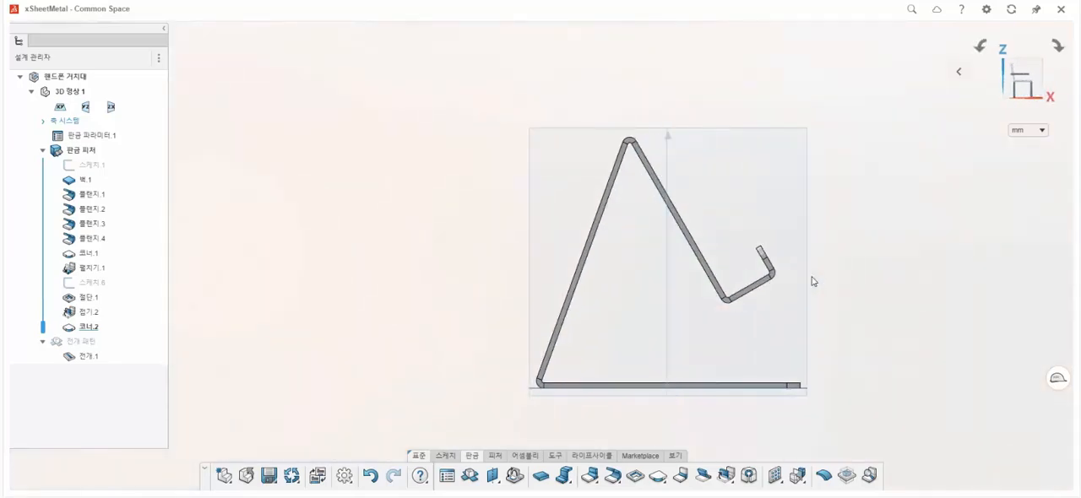
{"action": "key", "text": "ctrl+5"}
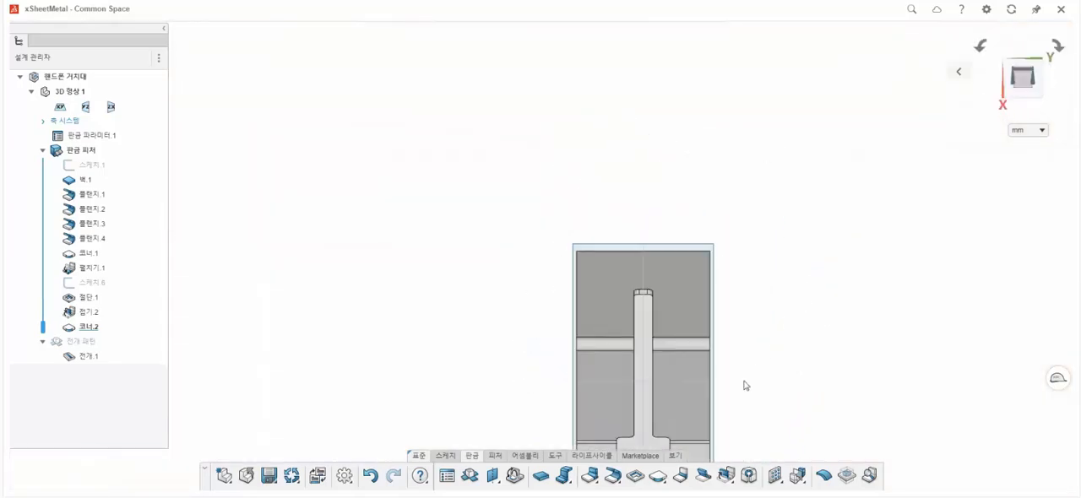
{"action": "scroll", "coordinate": [746, 383], "scroll_direction": "down", "scroll_amount": 2}
{"action": "key", "text": "ctrl+7"}
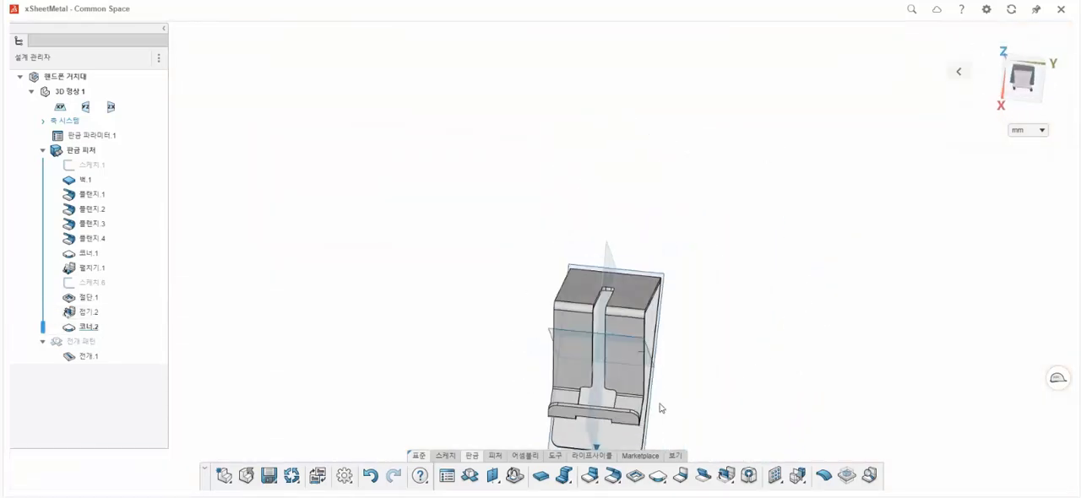
{"action": "middle_click_drag", "start_coordinate": [507, 340], "coordinate": [507, 314]}
{"action": "scroll", "coordinate": [499, 317], "scroll_direction": "down", "scroll_amount": 1}
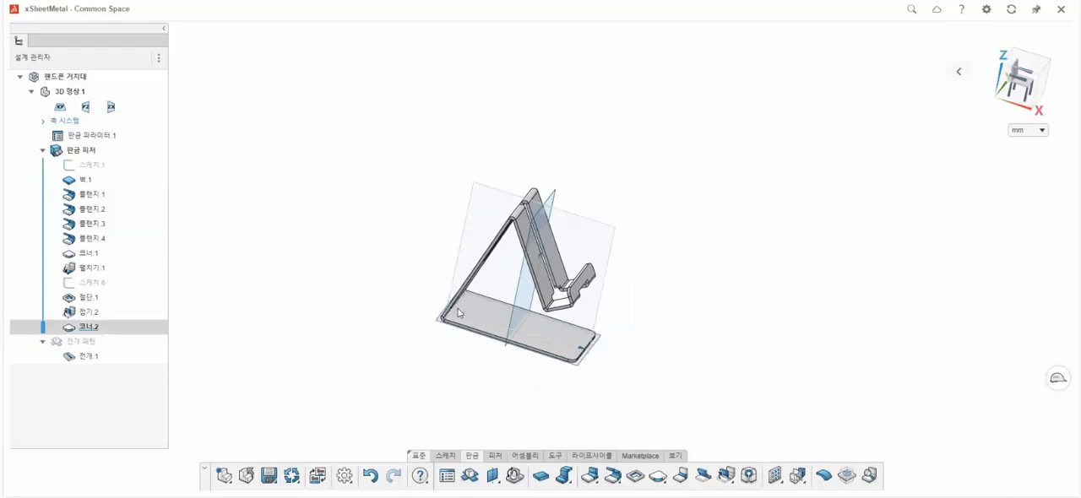
{"action": "scroll", "coordinate": [469, 314], "scroll_direction": "up", "scroll_amount": 2}
{"action": "middle_click_drag", "start_coordinate": [499, 306], "coordinate": [946, 379]}
{"action": "middle_click_drag", "start_coordinate": [504, 253], "coordinate": [518, 303]}
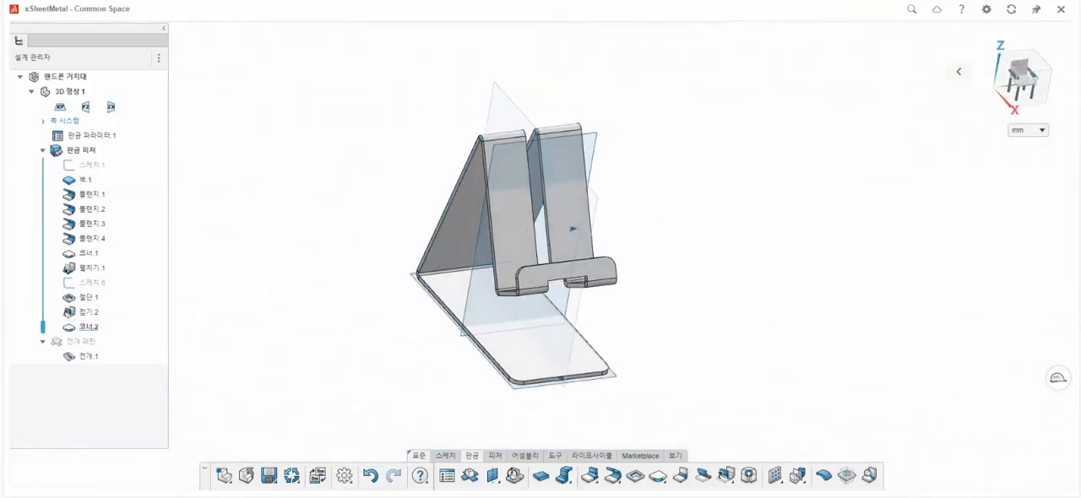